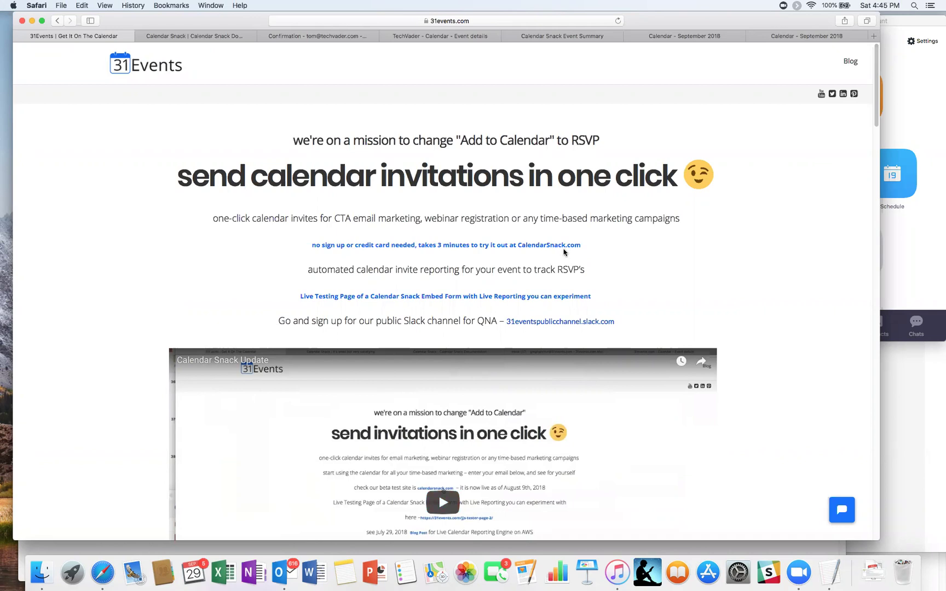
# - Visit the Calendar Snack website's home page and open the Calendar Snack Documentation
pyautogui.click(188, 40)
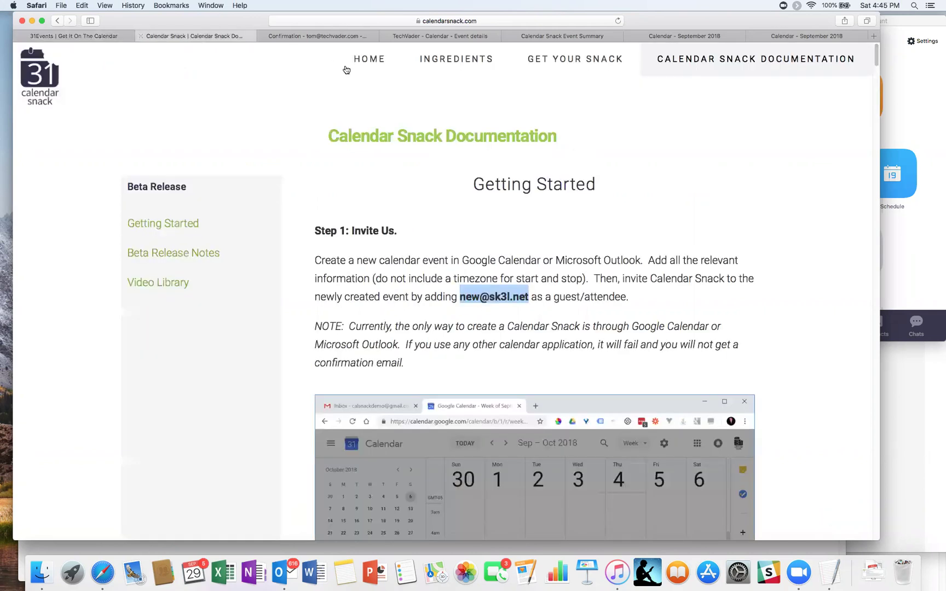
pyautogui.click(355, 69)
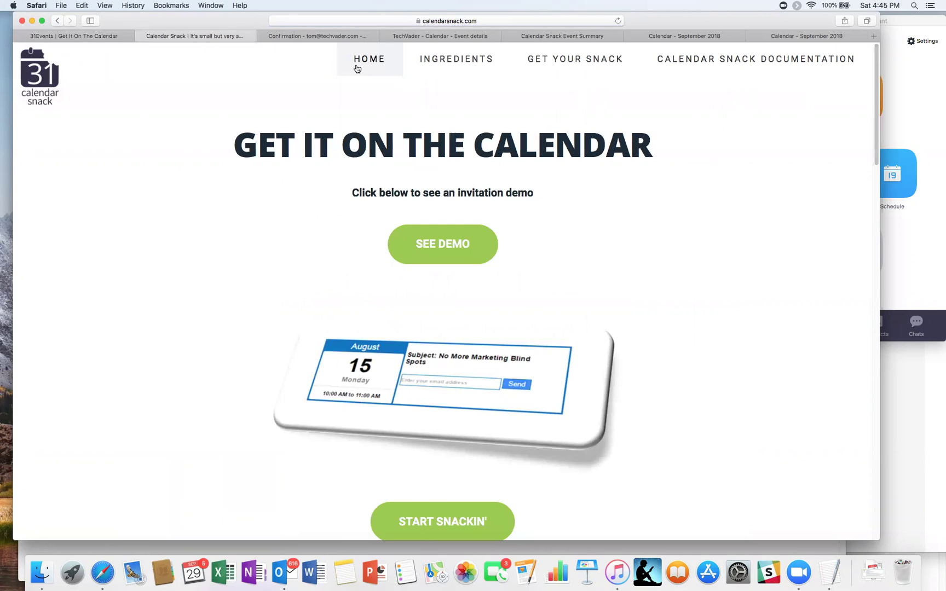
pyautogui.click(723, 65)
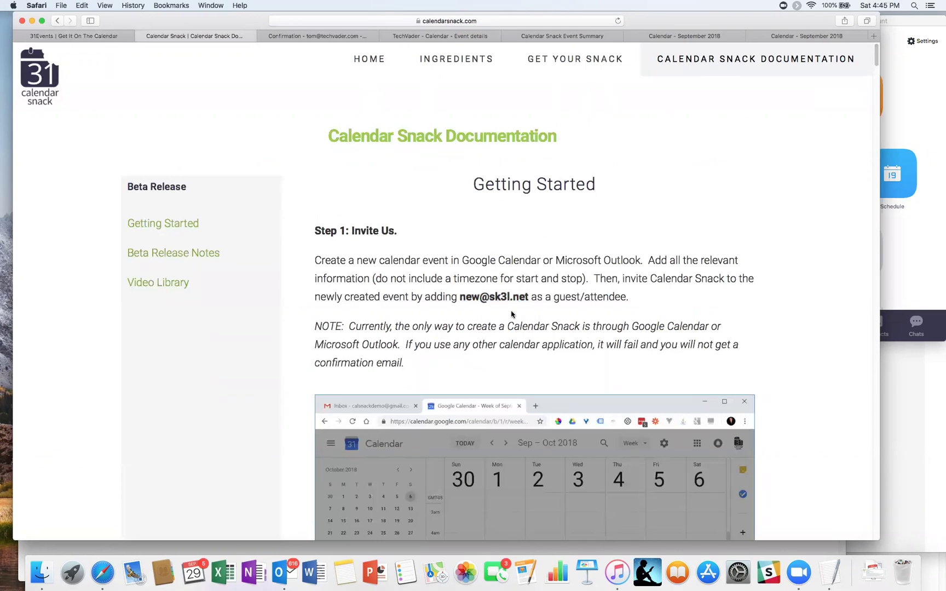
# - Read through the Getting Started guide's steps and highlight the guest address to invite in Step 1
pyautogui.scroll(-20, 509, 305)
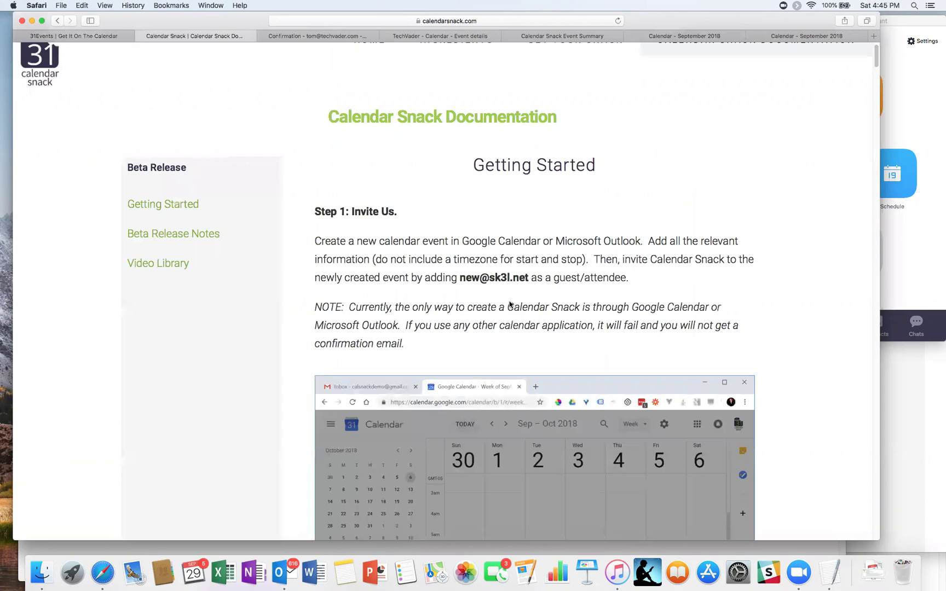
pyautogui.scroll(-20, 510, 305)
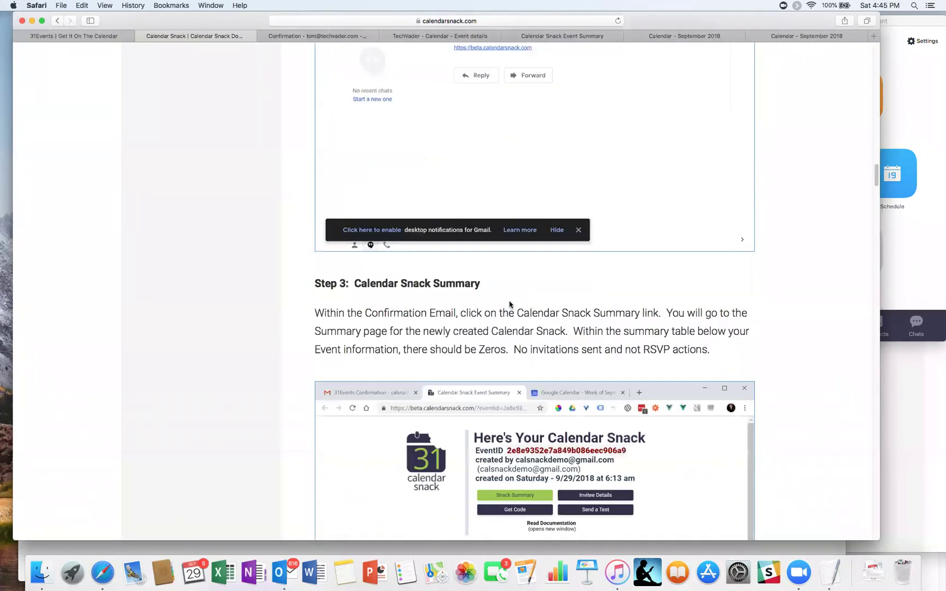
pyautogui.scroll(20, 510, 302)
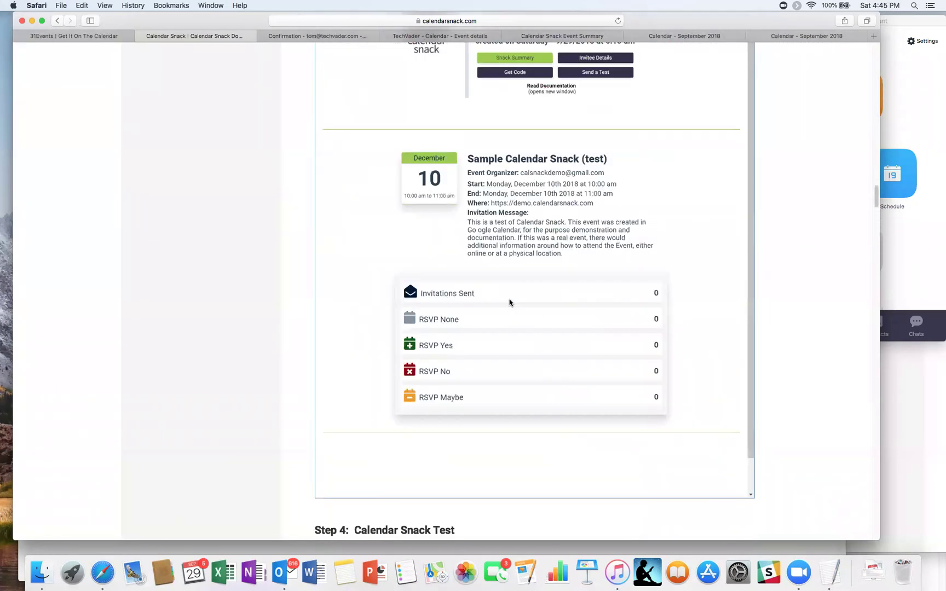
pyautogui.scroll(6, 509, 298)
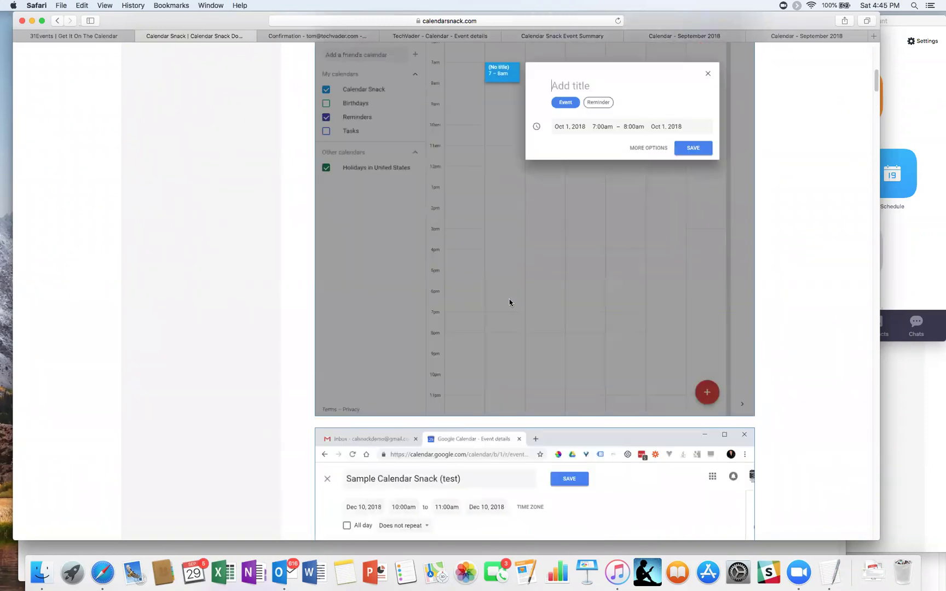
pyautogui.scroll(-11, 509, 298)
pyautogui.scroll(-4, 509, 298)
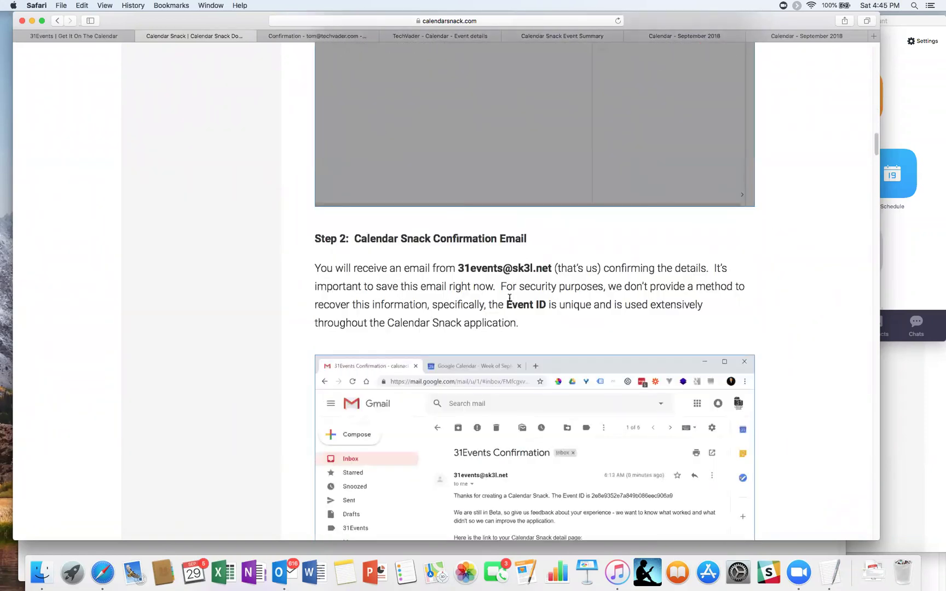
pyautogui.scroll(20, 509, 298)
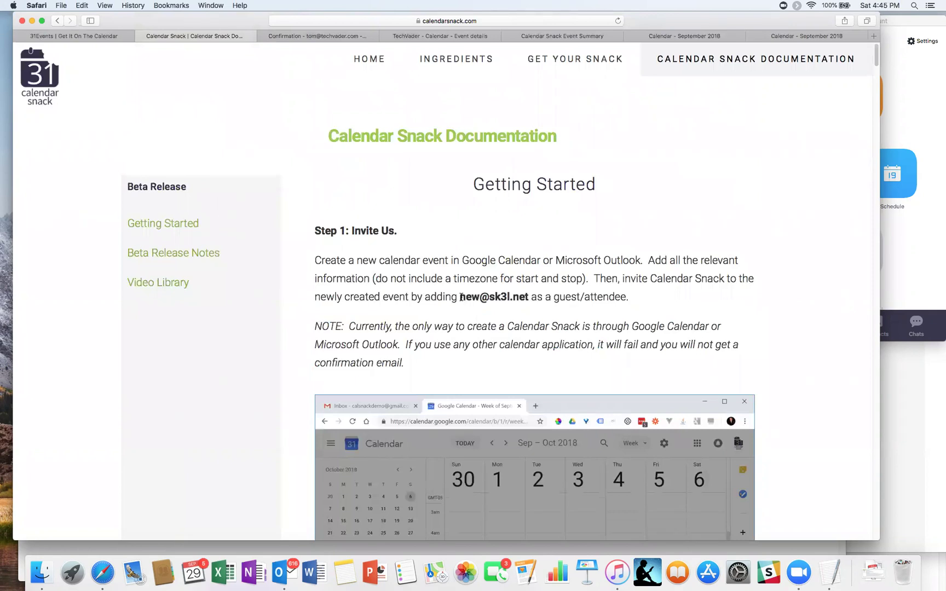
pyautogui.moveTo(461, 297); pyautogui.dragTo(529, 299)
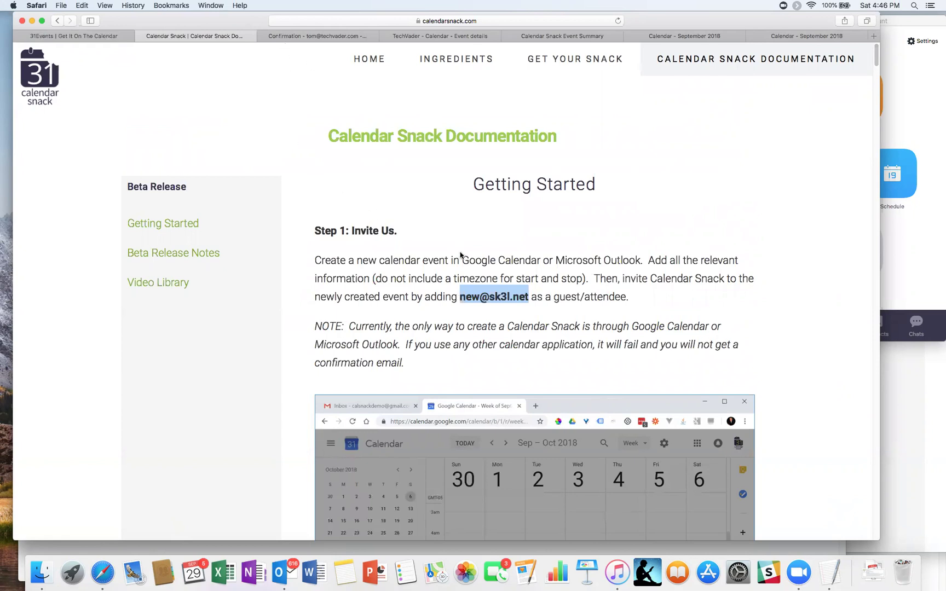
pyautogui.click(457, 301)
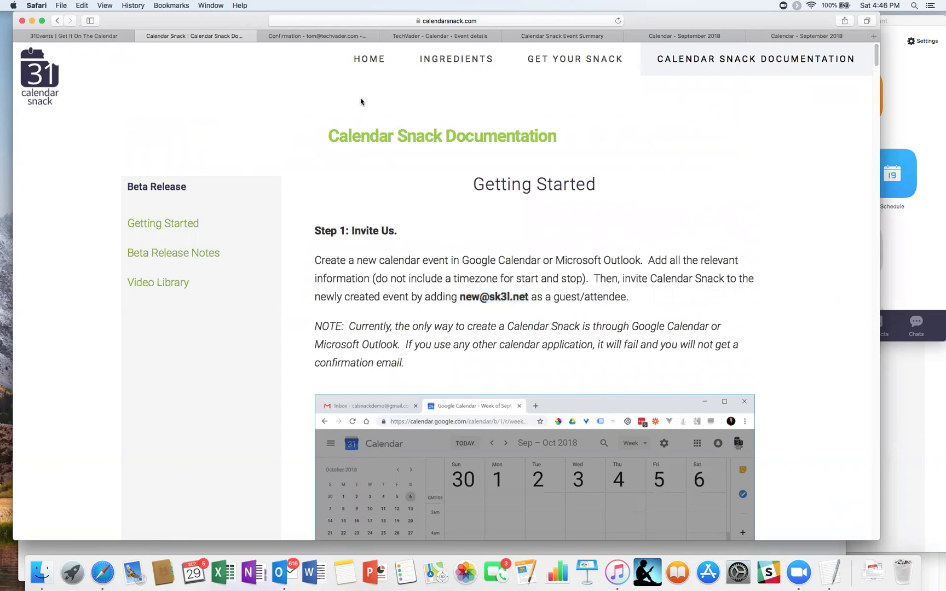
# - Review the "Please Join my Webinar" calendar event, highlighting its title, location link and description and checking the Calendar Snack guest
pyautogui.click(287, 37)
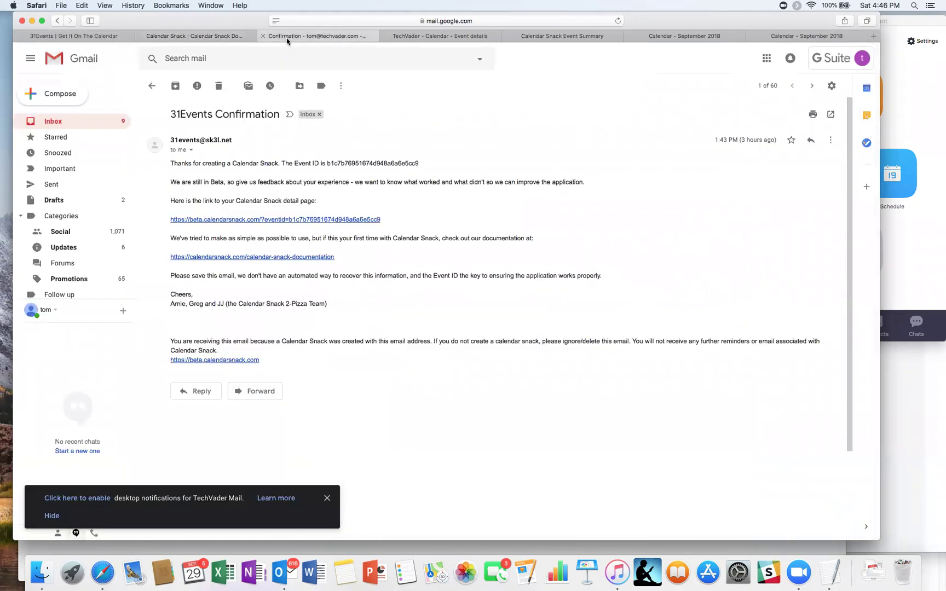
pyautogui.click(438, 36)
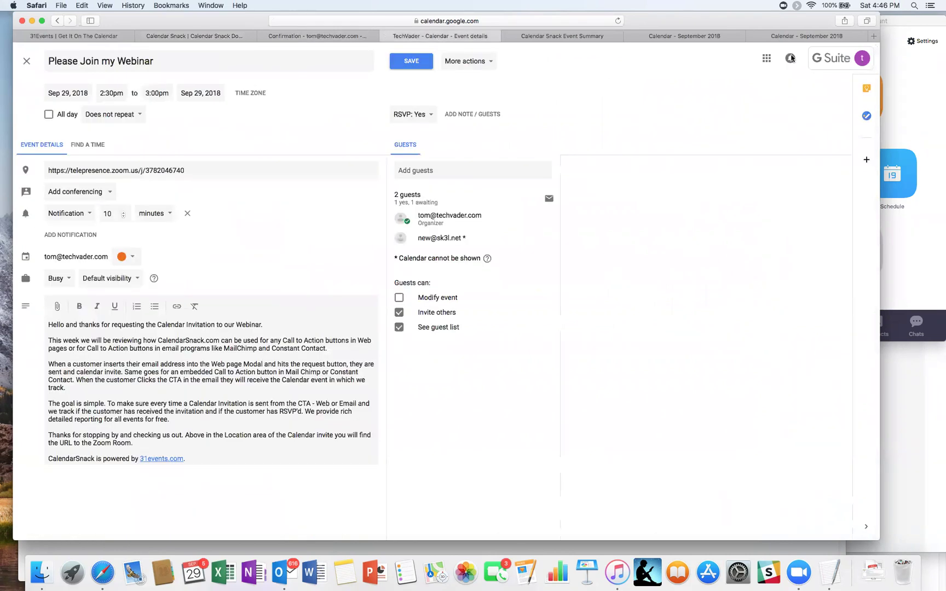
pyautogui.click(861, 62)
pyautogui.click(636, 129)
pyautogui.moveTo(224, 63); pyautogui.dragTo(15, 57)
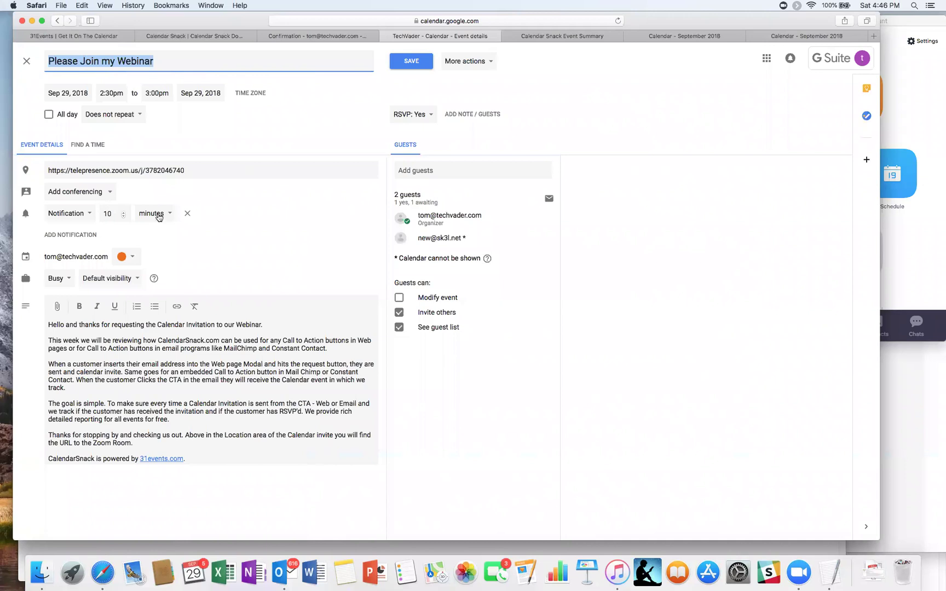
pyautogui.moveTo(218, 170); pyautogui.dragTo(32, 163)
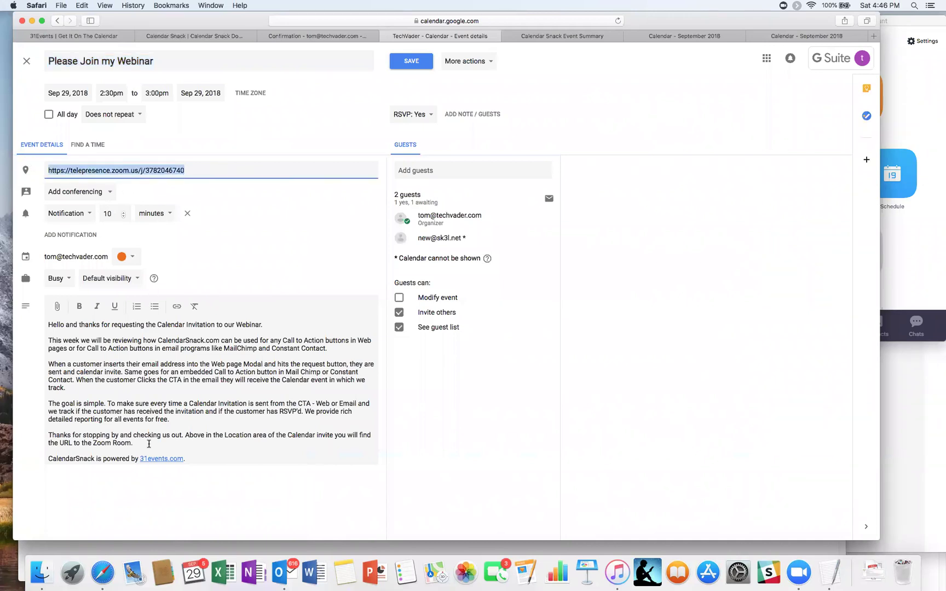
pyautogui.moveTo(186, 459); pyautogui.dragTo(48, 323)
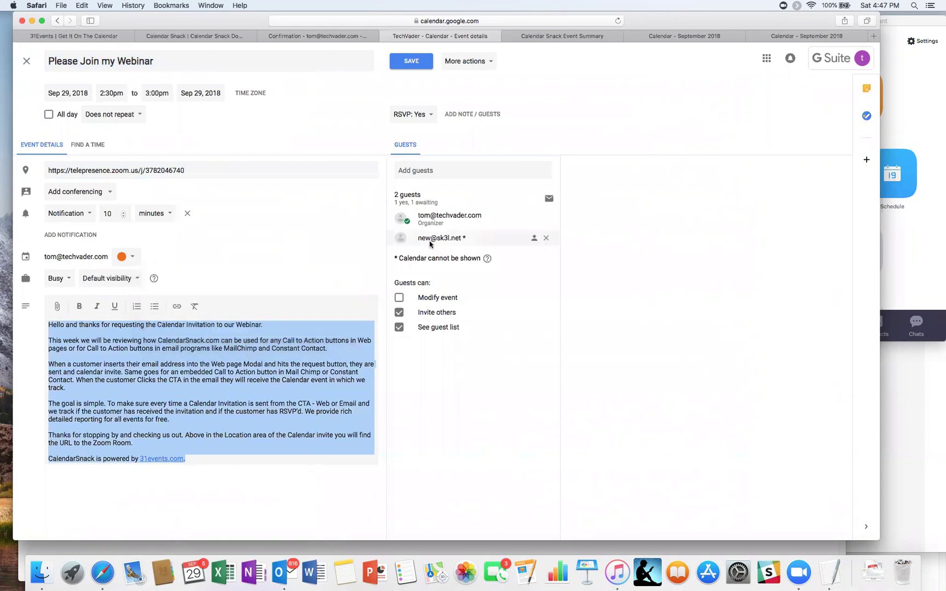
pyautogui.moveTo(430, 242)
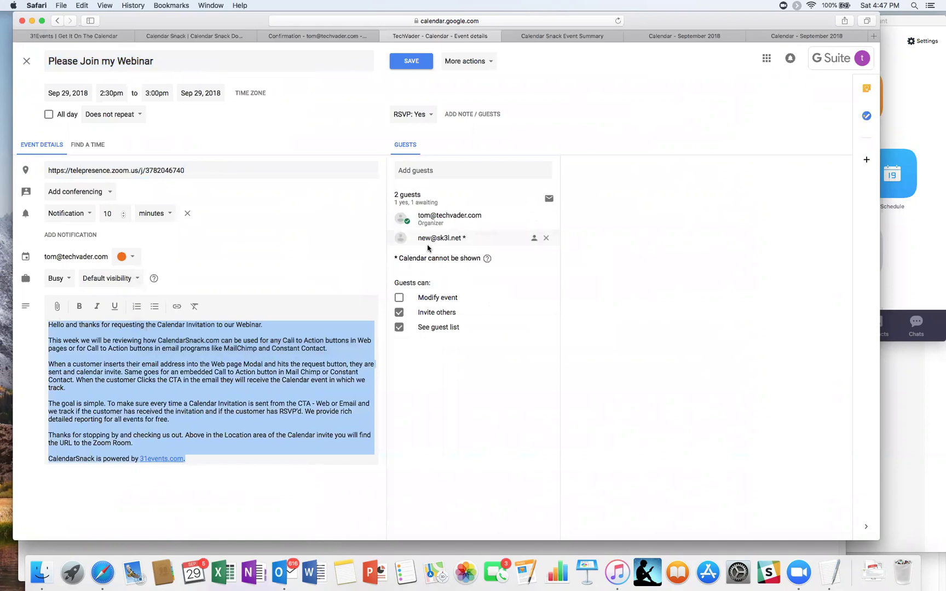
# - Find the 31Events Confirmation email in the Gmail inbox and open it
pyautogui.click(229, 37)
pyautogui.click(320, 37)
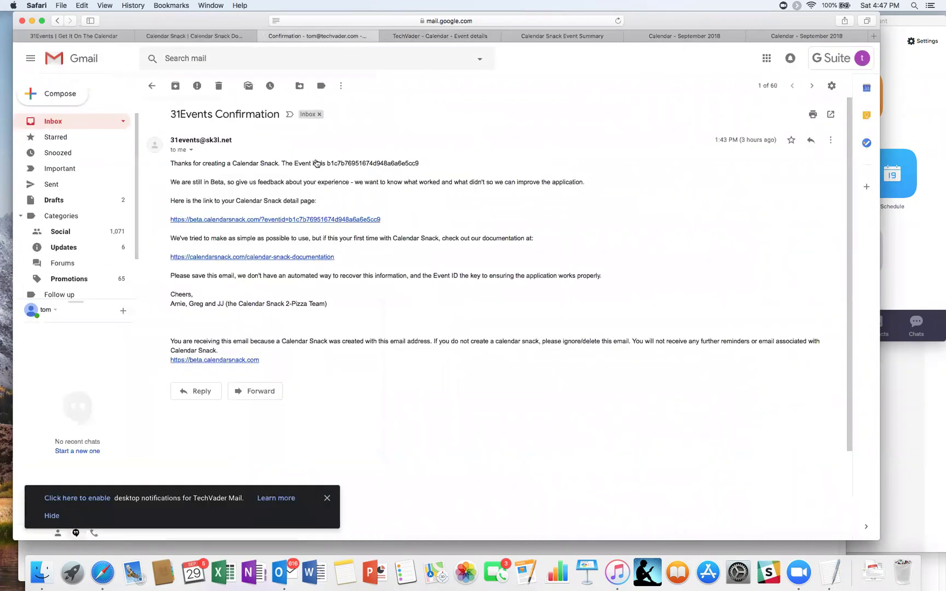
pyautogui.press('u')
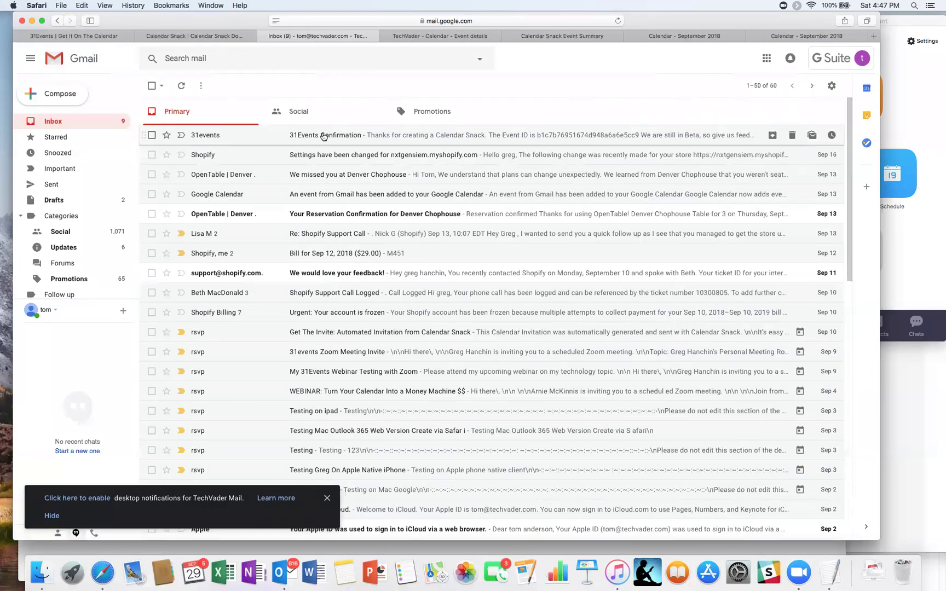
pyautogui.click(334, 137)
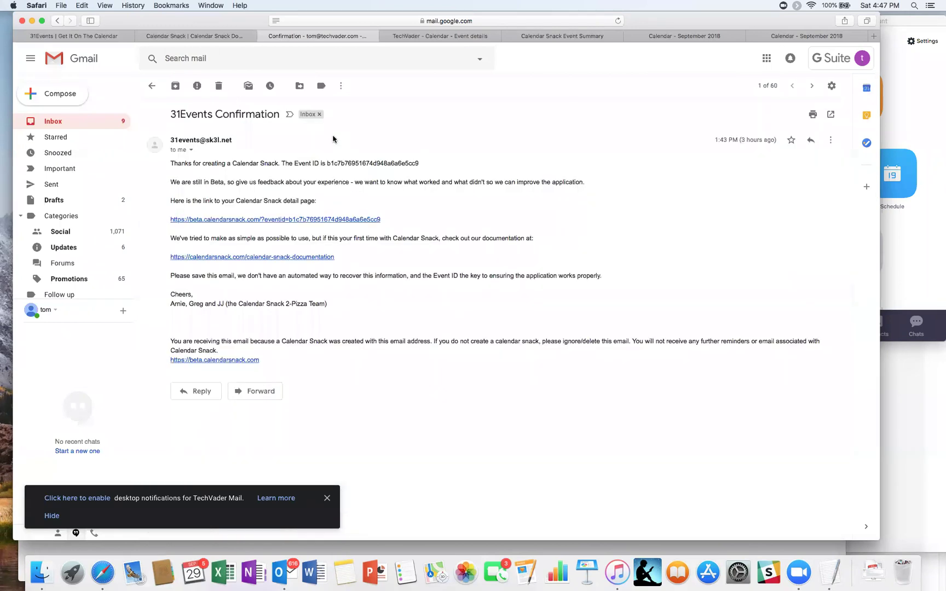
# - Follow the email's Calendar Snack detail link, close the duplicate page and switch to the already open Event Summary
pyautogui.click(291, 220)
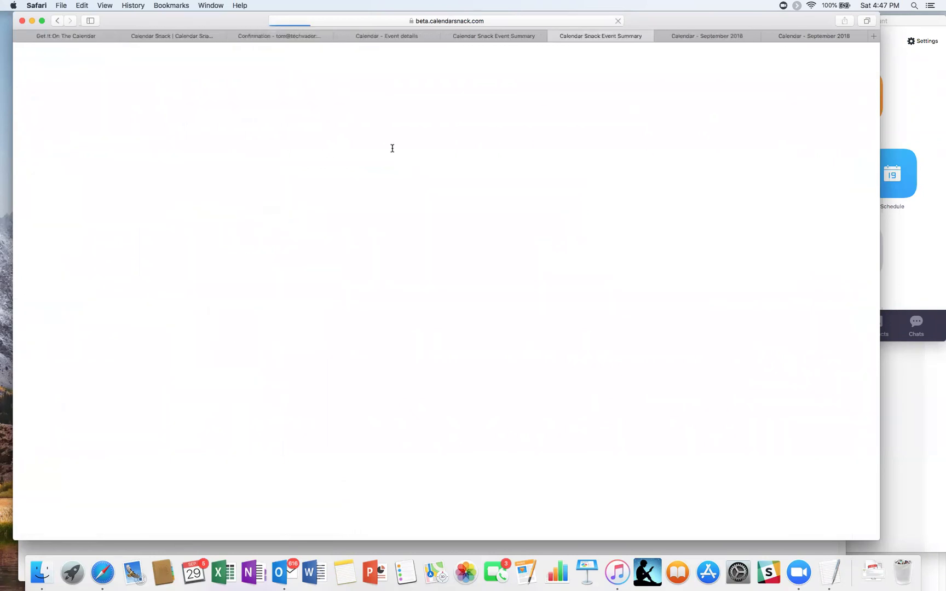
pyautogui.click(553, 36)
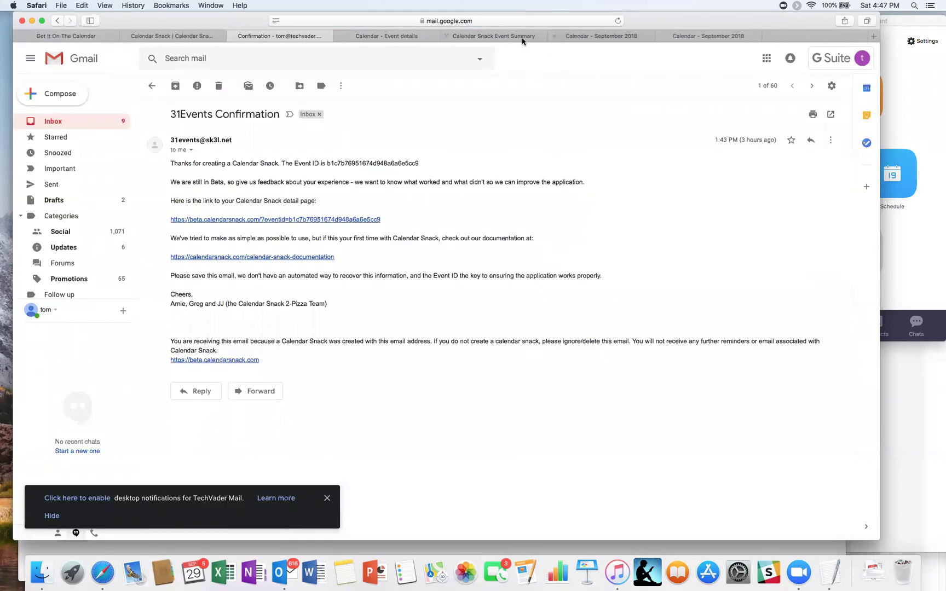
pyautogui.click(521, 37)
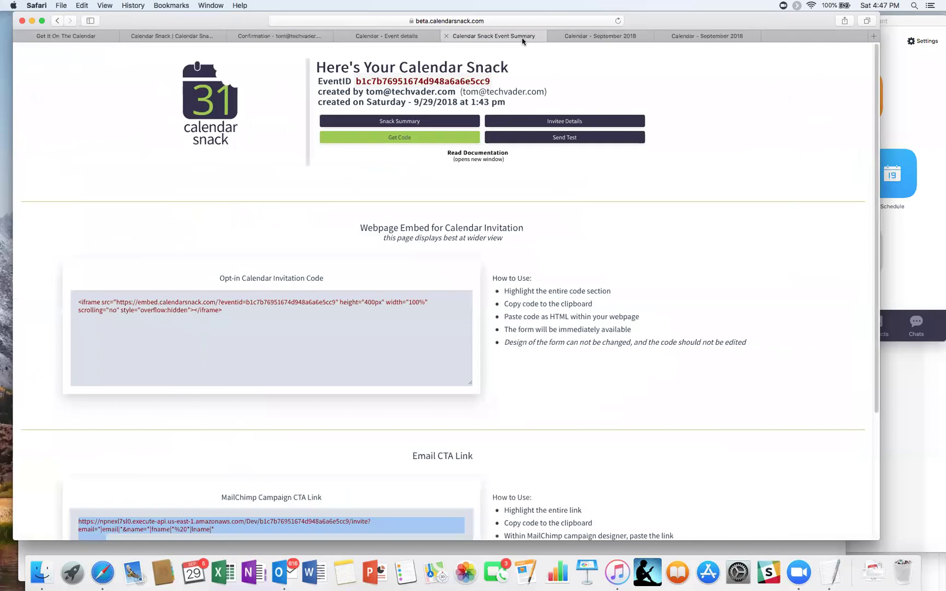
# - Look through the webinar event's Snack Summary, Invitee Details, Get Code and Send Test pages, and return to the Snack Summary
pyautogui.click(415, 122)
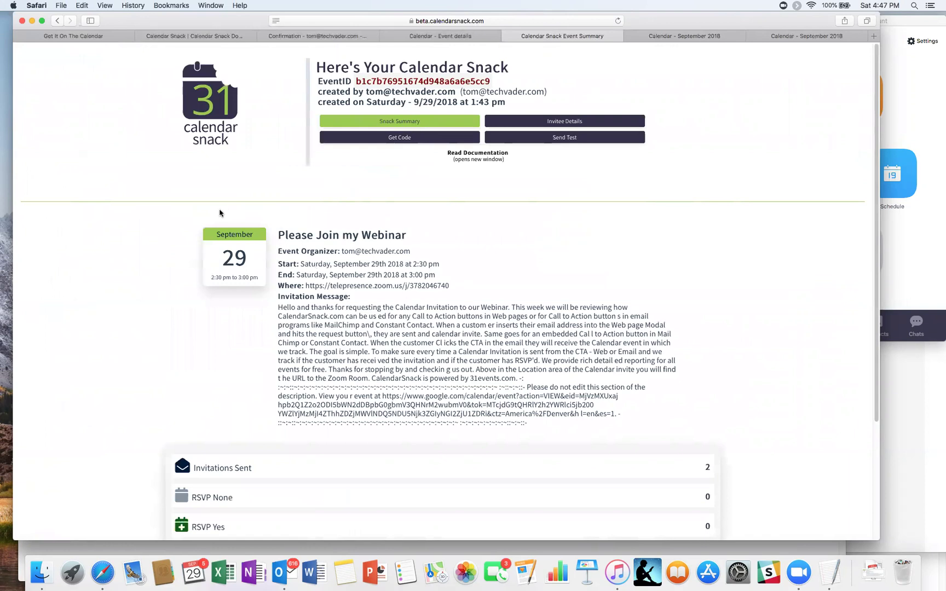
pyautogui.scroll(-5, 220, 212)
pyautogui.scroll(5, 221, 212)
pyautogui.click(519, 122)
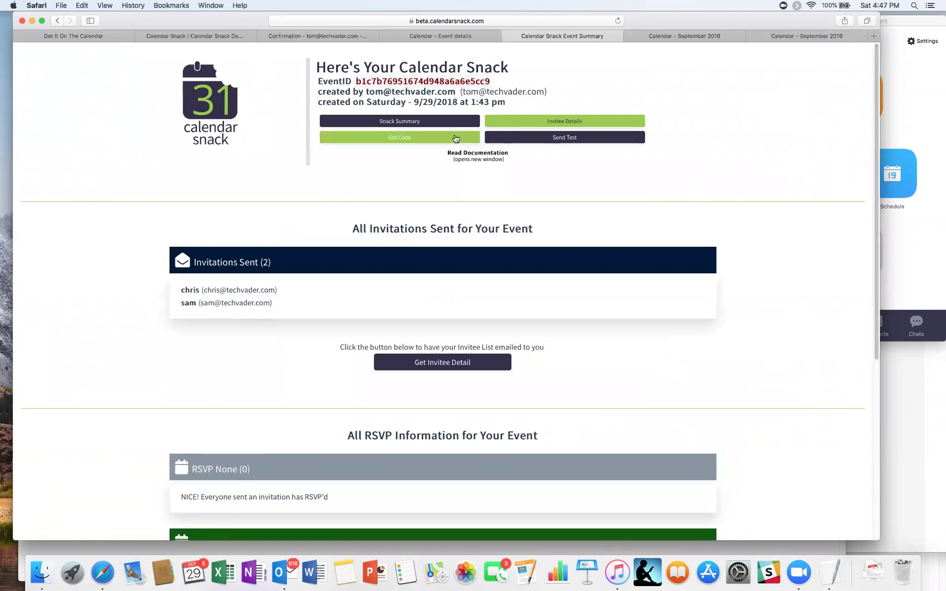
pyautogui.click(455, 138)
pyautogui.click(530, 140)
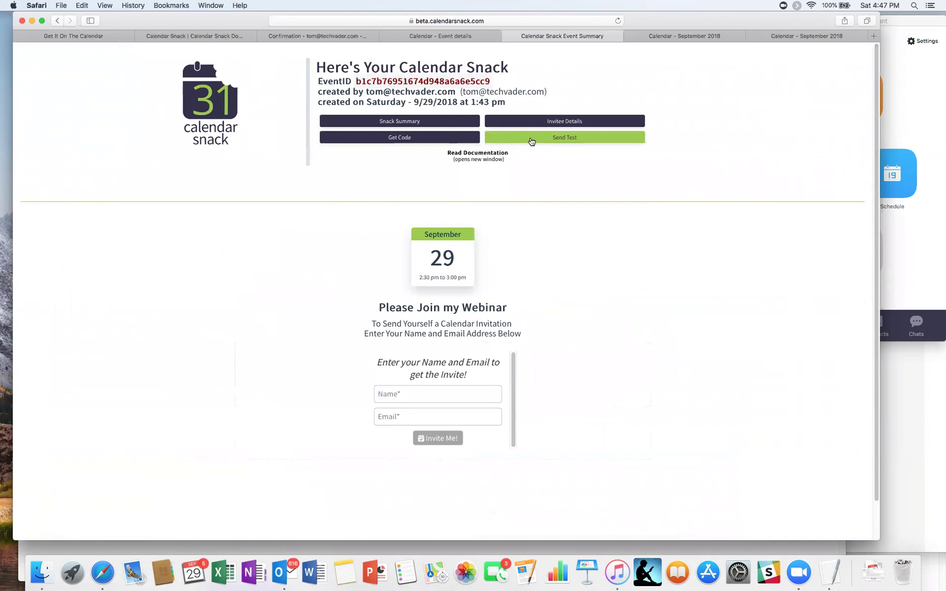
pyautogui.click(385, 124)
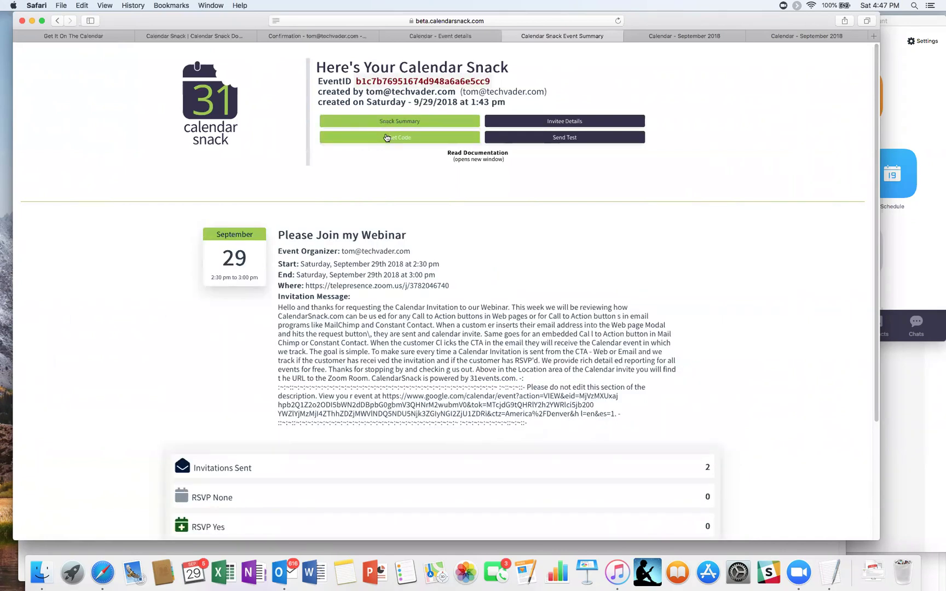
# - Examine the Get Code page, highlighting the MailChimp Campaign CTA Link heading and the full Opt-in Calendar Invitation Code
pyautogui.click(387, 138)
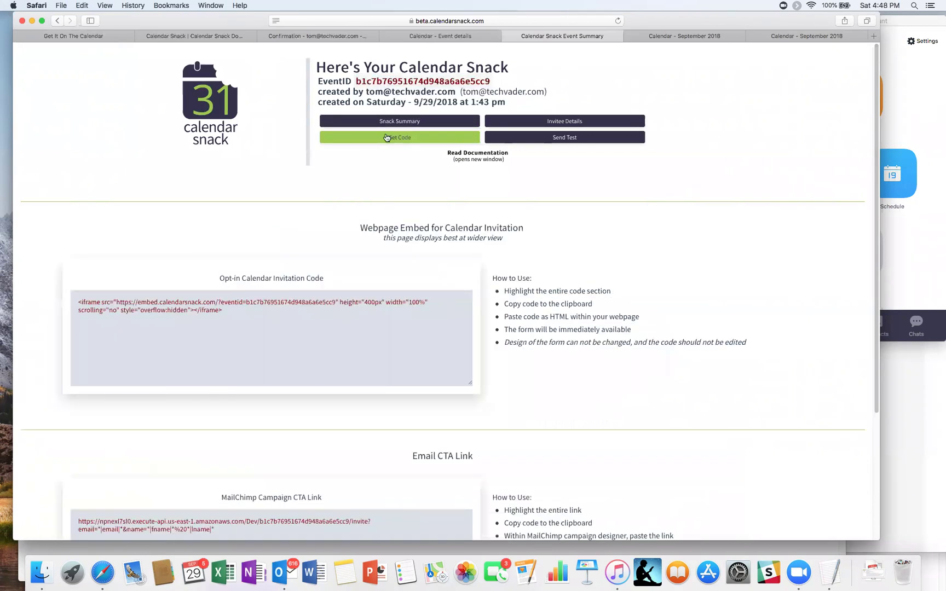
pyautogui.moveTo(227, 310); pyautogui.dragTo(77, 303)
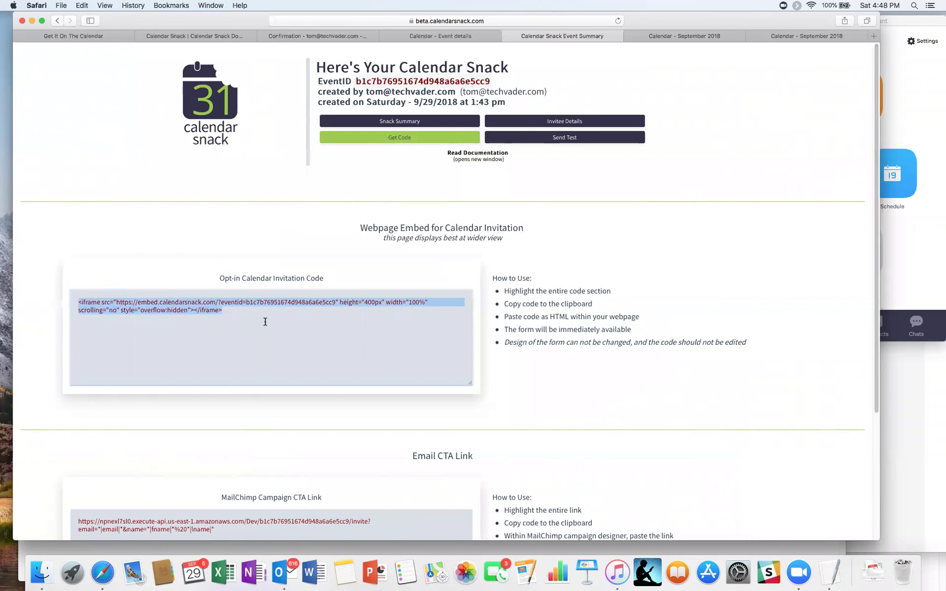
pyautogui.scroll(-5, 265, 322)
pyautogui.moveTo(335, 345); pyautogui.dragTo(221, 343)
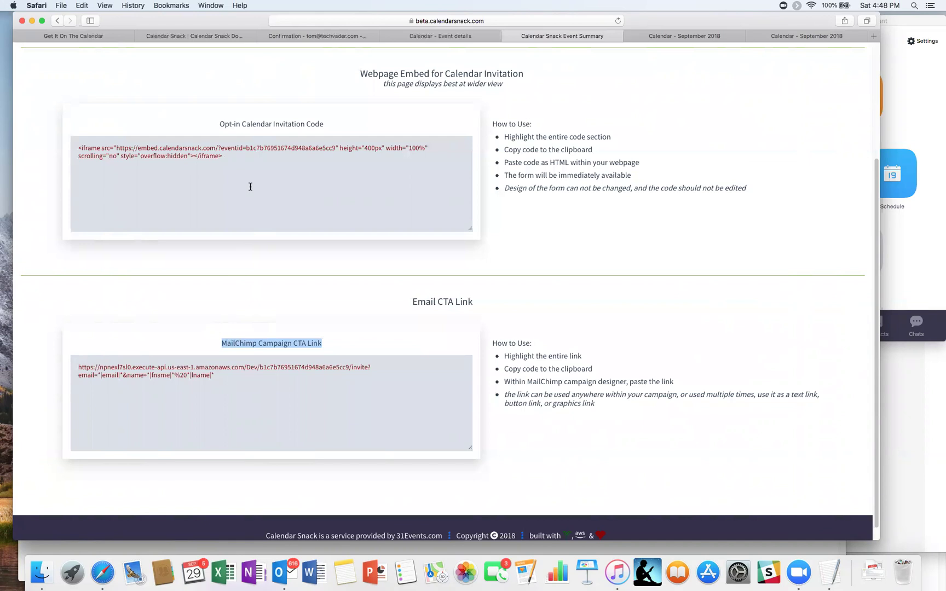
pyautogui.scroll(5, 249, 186)
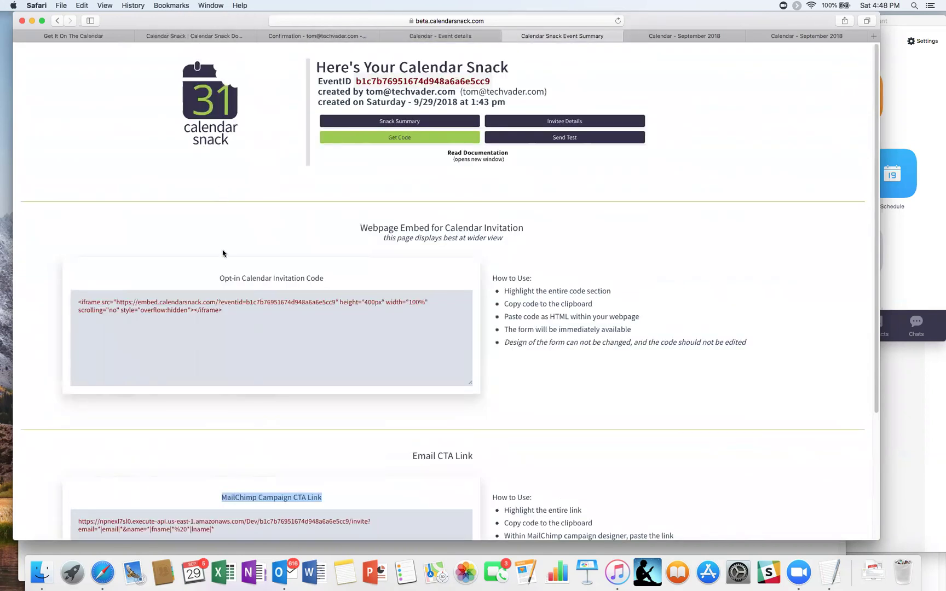
pyautogui.moveTo(227, 312); pyautogui.dragTo(95, 295)
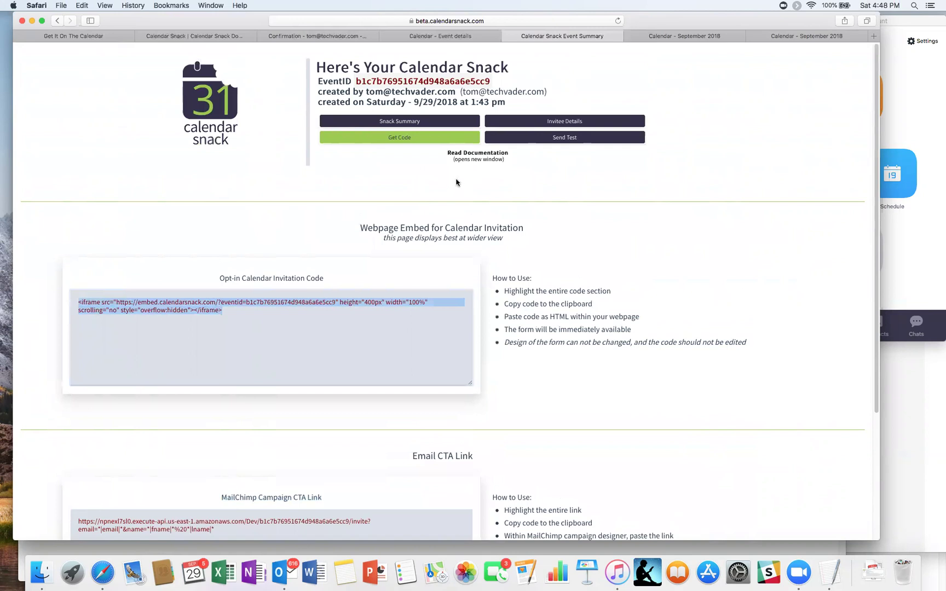
# - Inspect the name and email fields of the Send Test invitation form, and open the event's Invitee Details
pyautogui.click(546, 141)
pyautogui.scroll(-2, 332, 372)
pyautogui.click(386, 350)
pyautogui.click(386, 376)
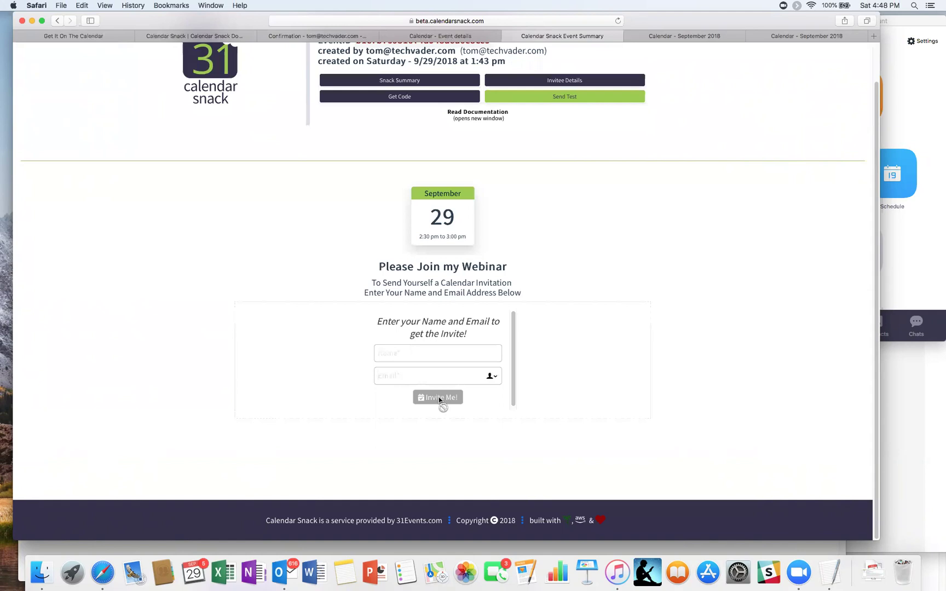
pyautogui.scroll(2, 438, 397)
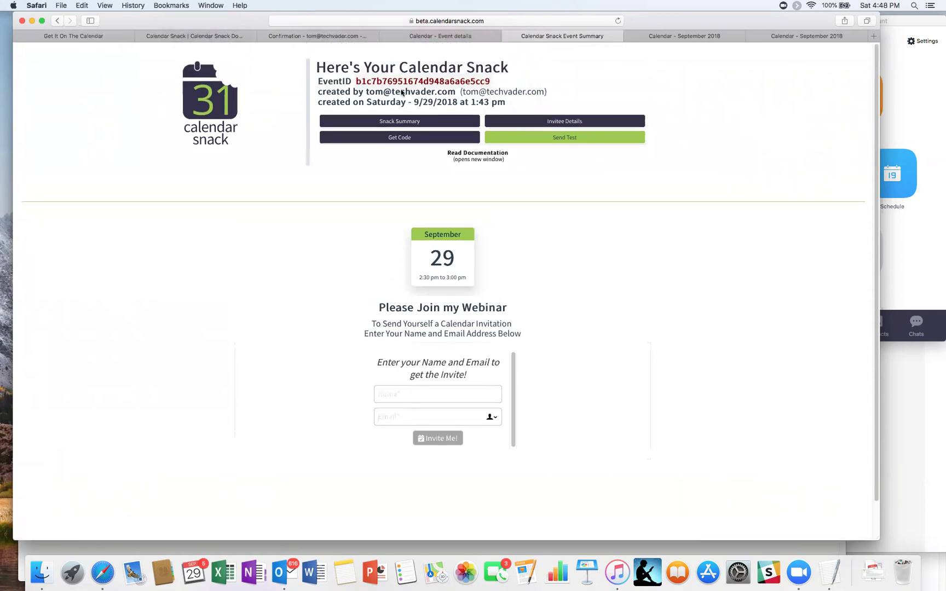
pyautogui.click(559, 120)
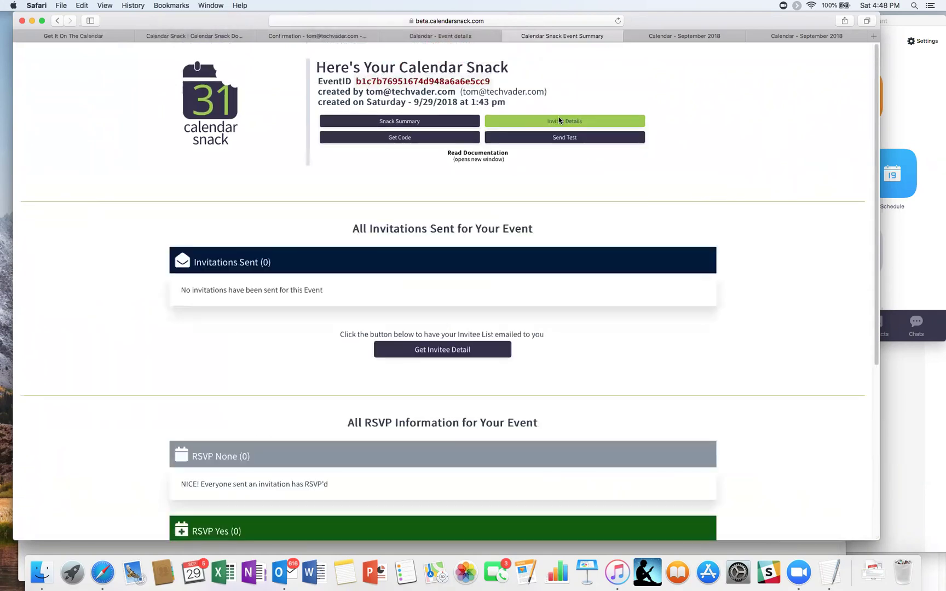
# - Highlight the webinar's title and details on the Snack Summary, and the invited external guest's address in the Google Calendar event
pyautogui.click(390, 120)
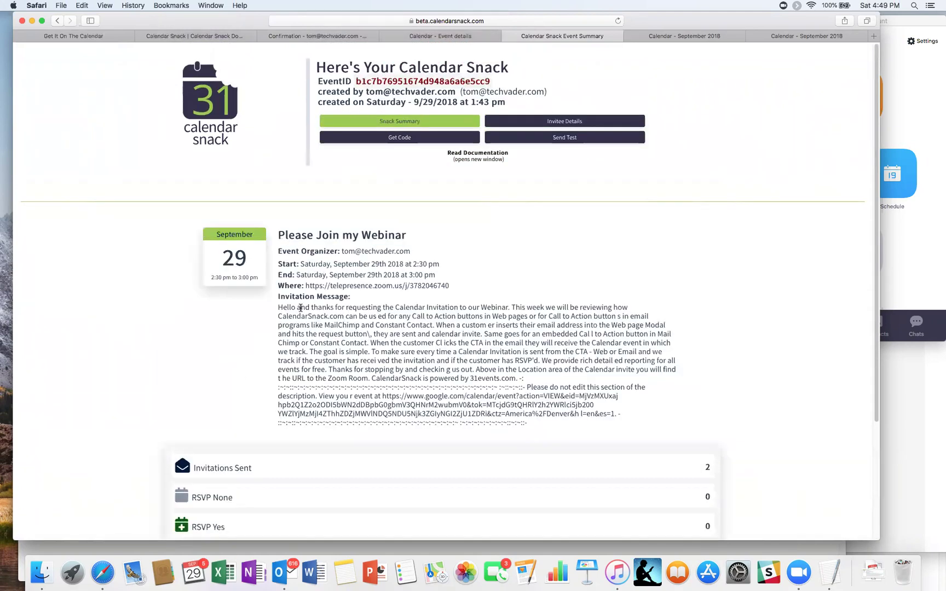
pyautogui.moveTo(359, 300); pyautogui.dragTo(276, 234)
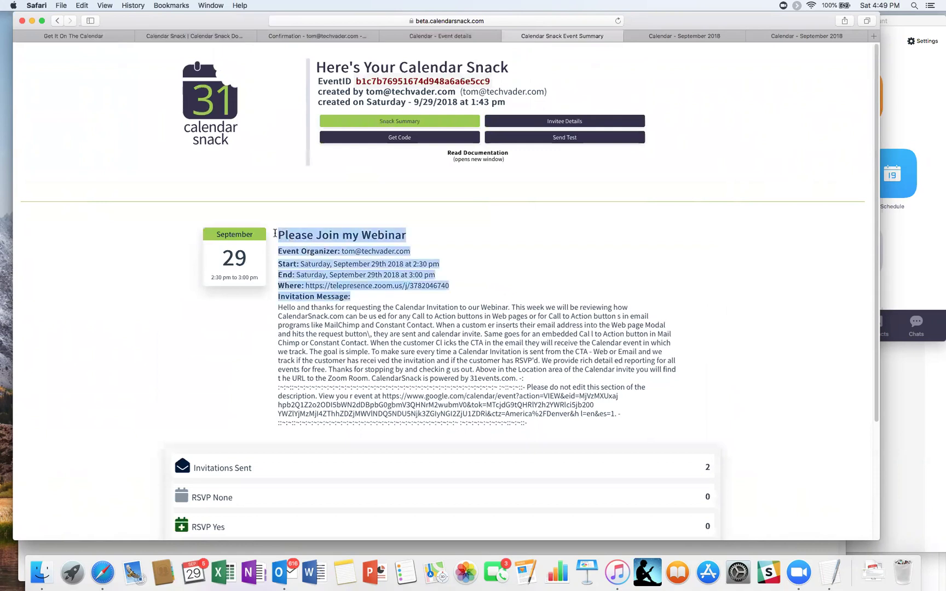
pyautogui.click(310, 36)
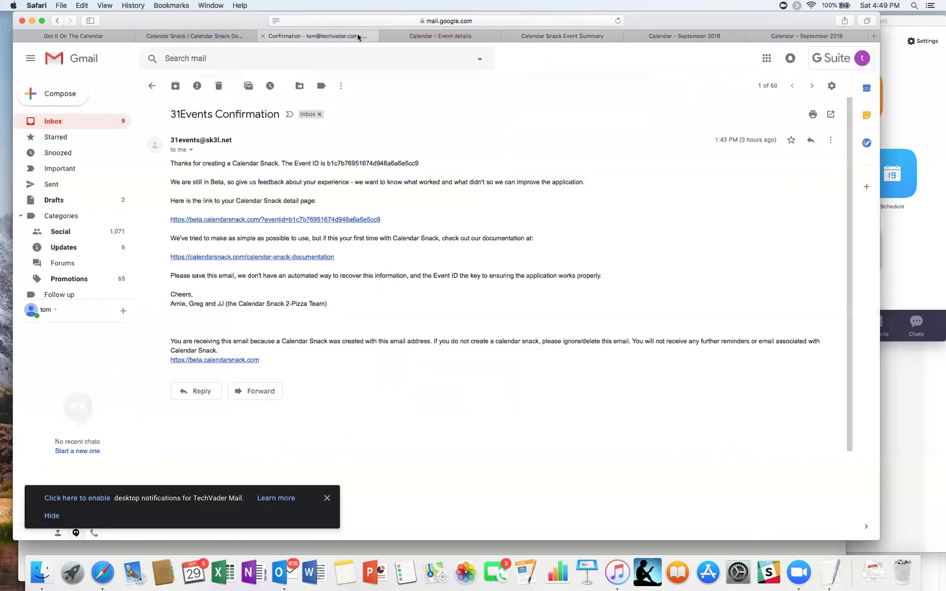
pyautogui.click(414, 36)
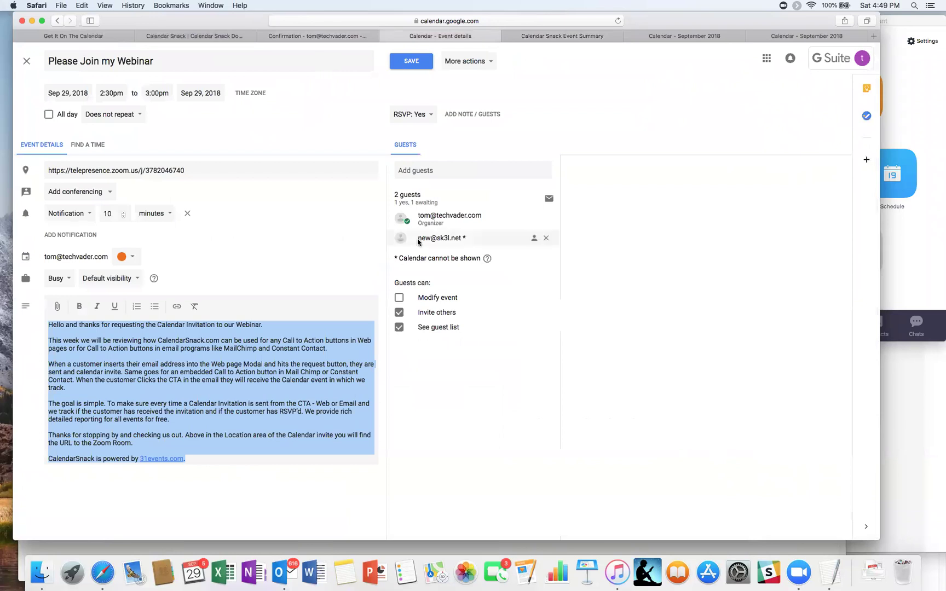
pyautogui.moveTo(463, 238); pyautogui.dragTo(404, 239)
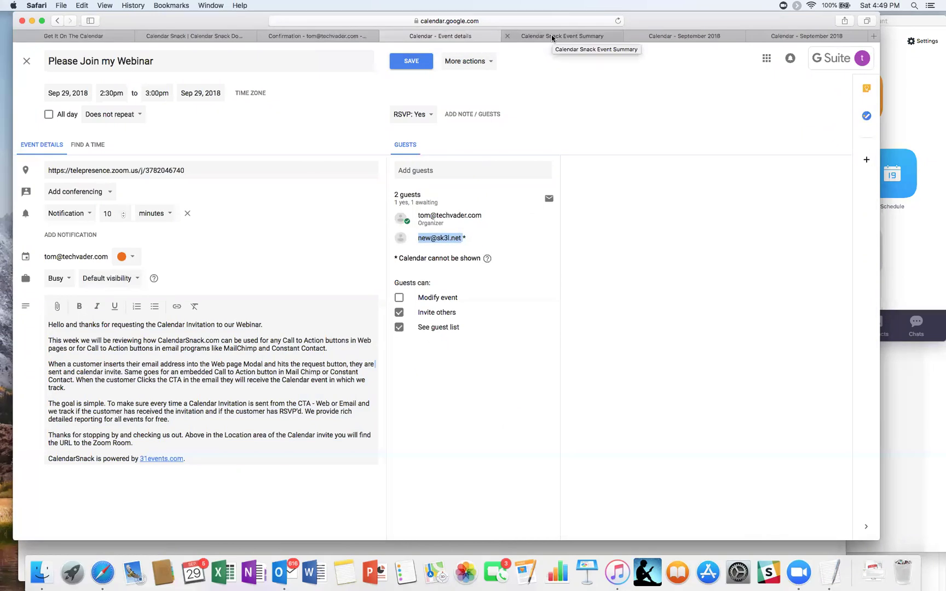
# - Return to the Calendar Snack Event Summary and look over the webinar's Snack Summary page
pyautogui.click(306, 37)
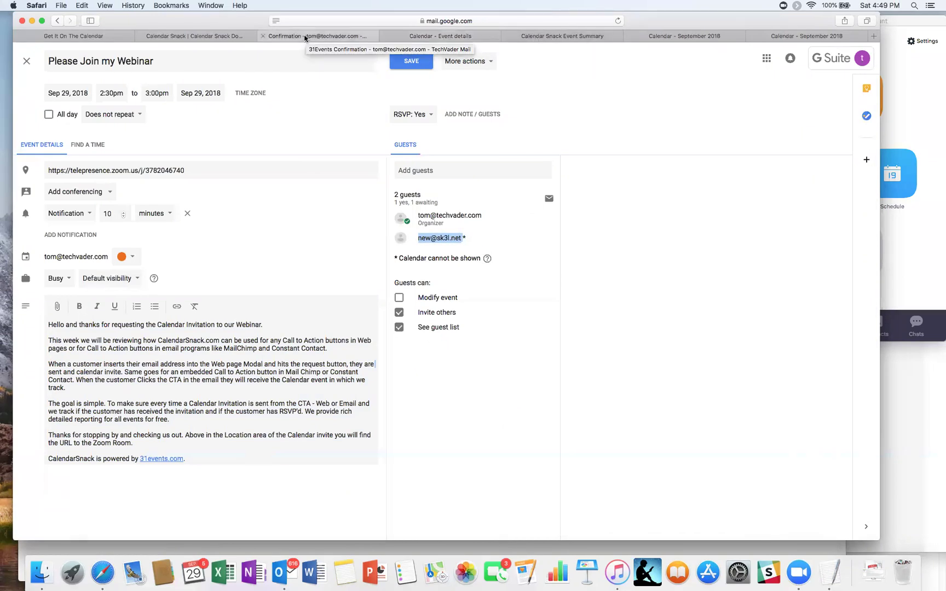
pyautogui.click(547, 36)
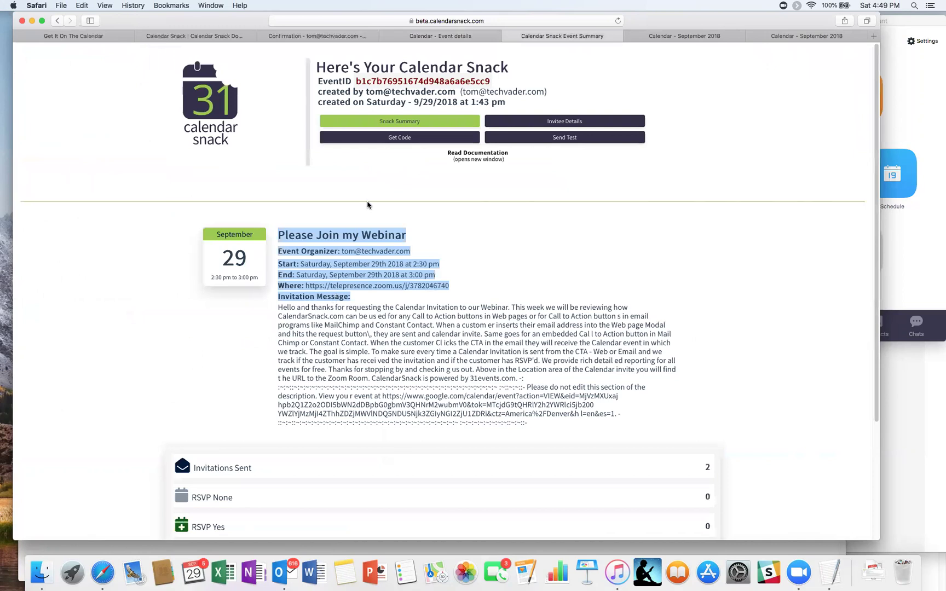
pyautogui.click(526, 22)
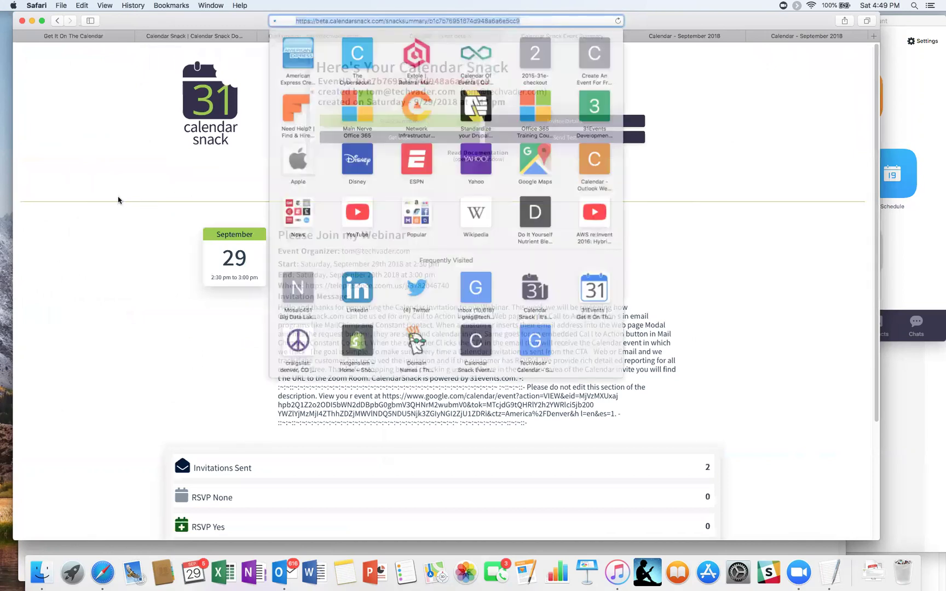
pyautogui.click(140, 335)
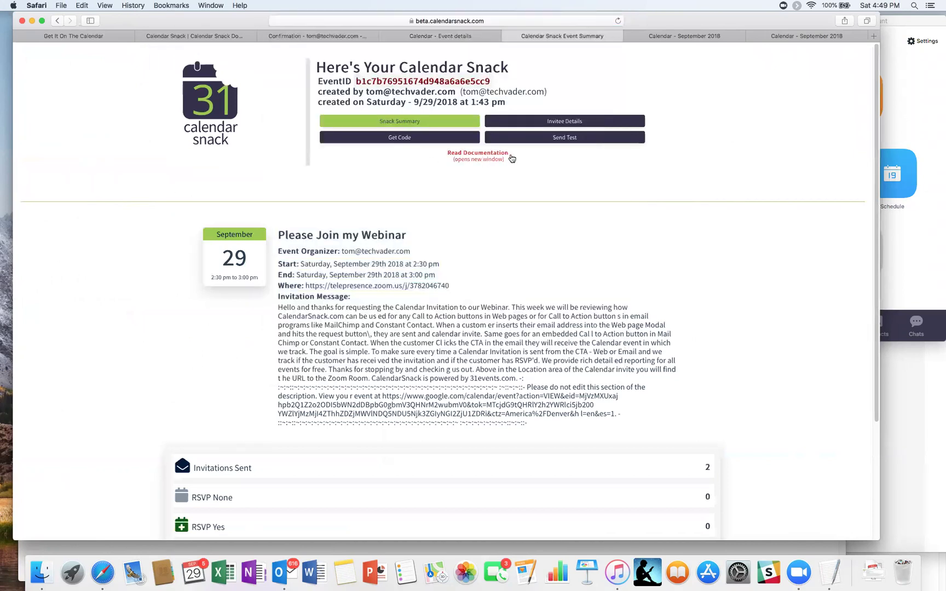
pyautogui.scroll(-5, 353, 294)
pyautogui.scroll(5, 353, 294)
pyautogui.scroll(-5, 359, 298)
pyautogui.scroll(5, 358, 299)
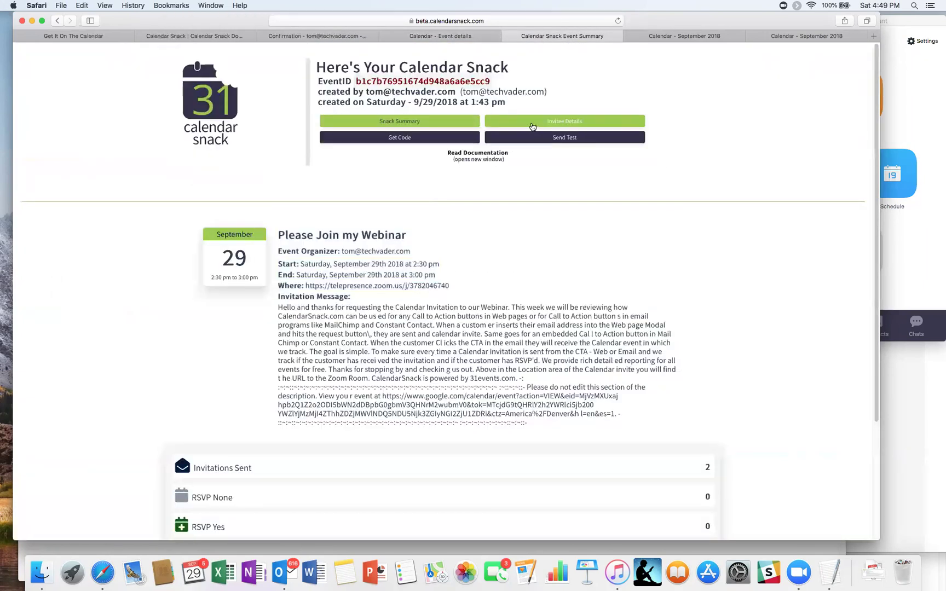
# - Check the Invitations Sent list in Invitee Details and the Send Test form that issues the invitations
pyautogui.click(532, 127)
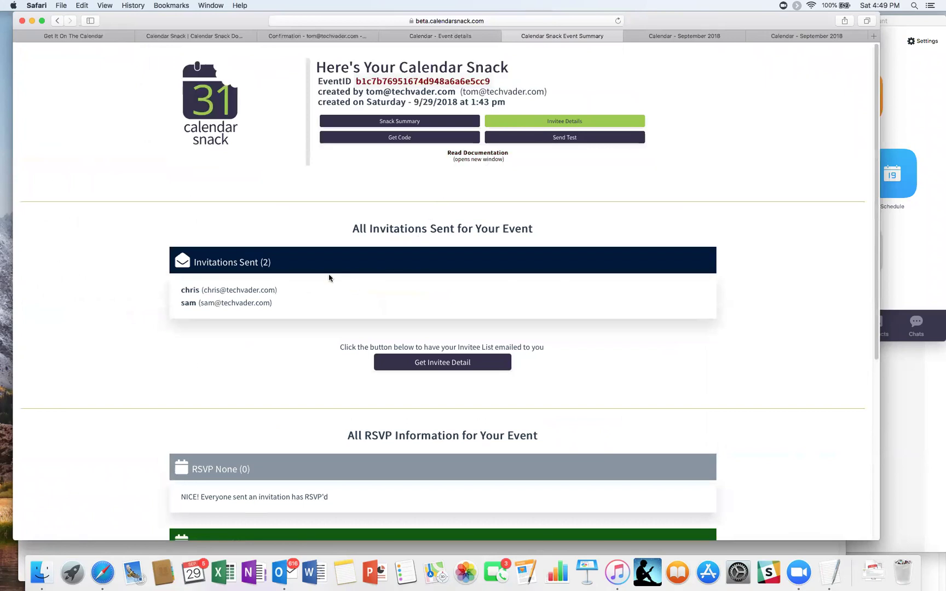
pyautogui.click(575, 143)
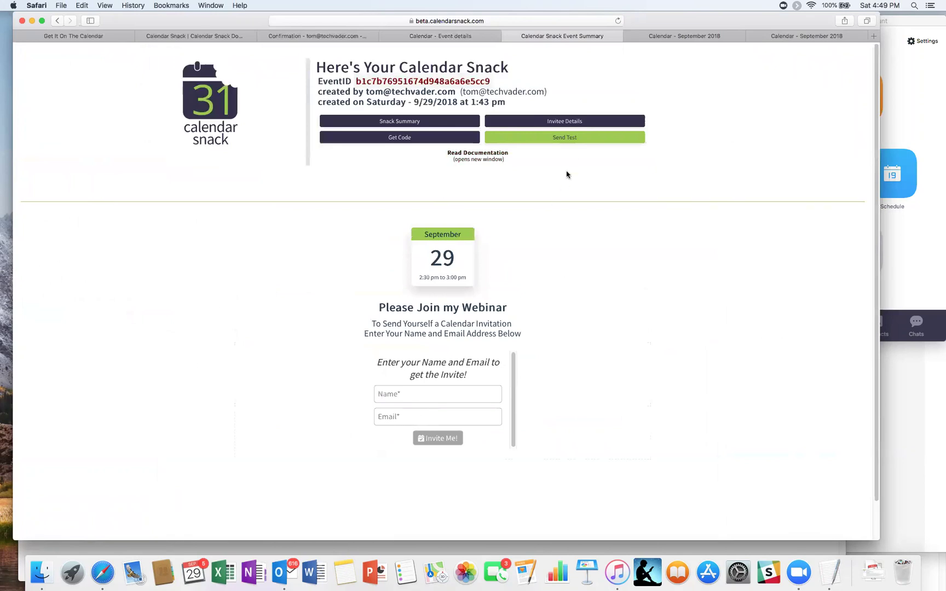
pyautogui.click(572, 124)
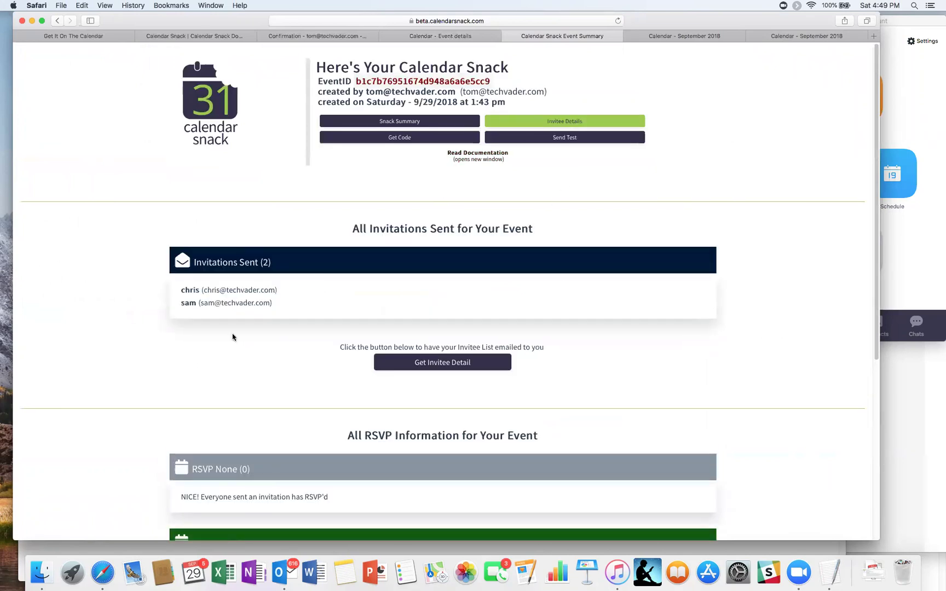
# - Compare both test invitees' September 2018 calendars and account identities, revisiting the Send Test form in between
pyautogui.click(666, 38)
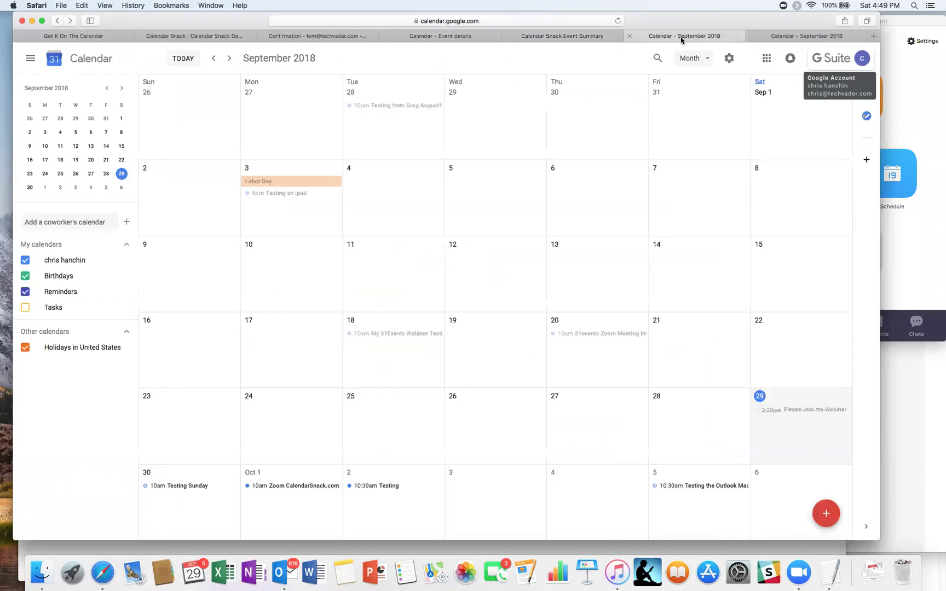
pyautogui.click(782, 38)
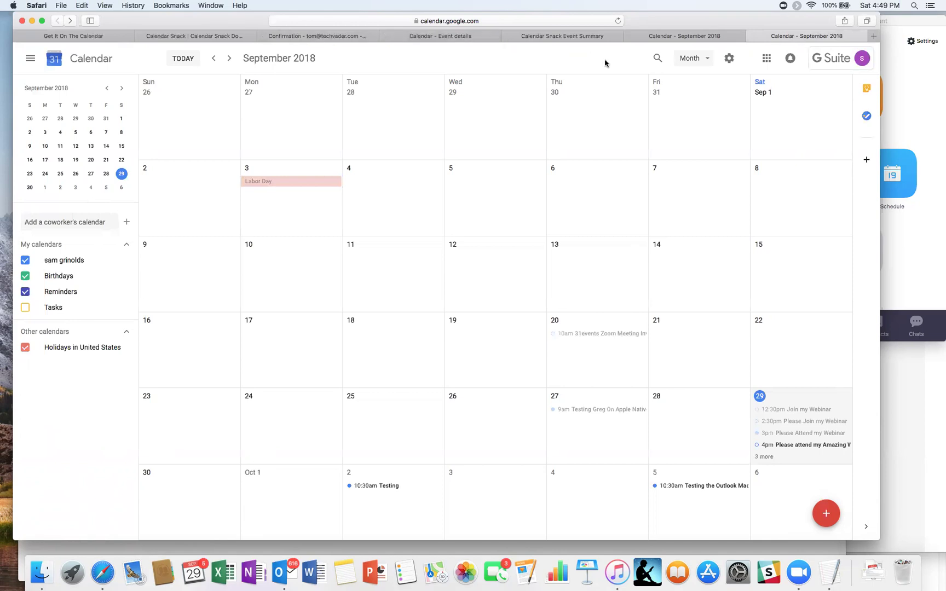
pyautogui.click(524, 41)
pyautogui.click(540, 137)
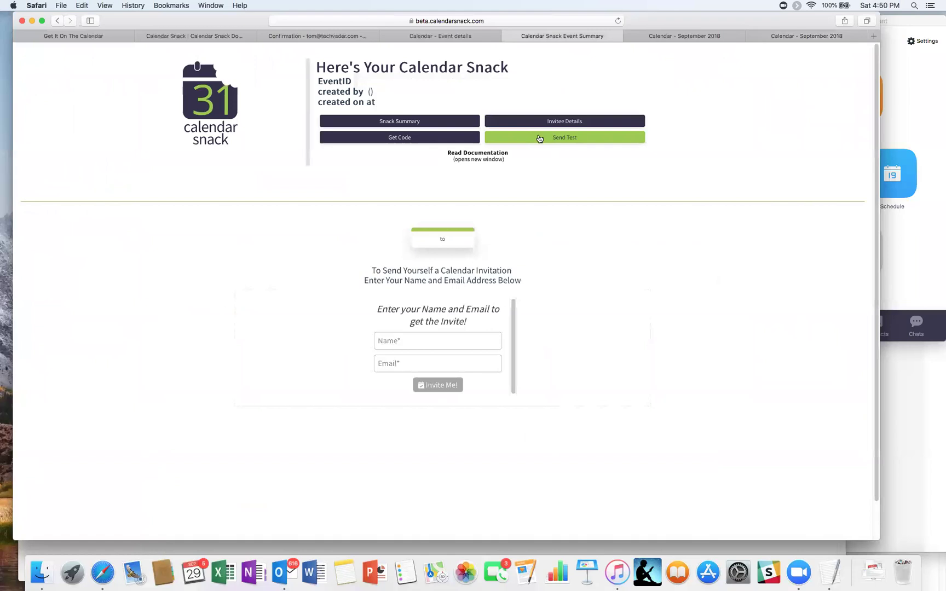
pyautogui.click(655, 35)
pyautogui.click(794, 39)
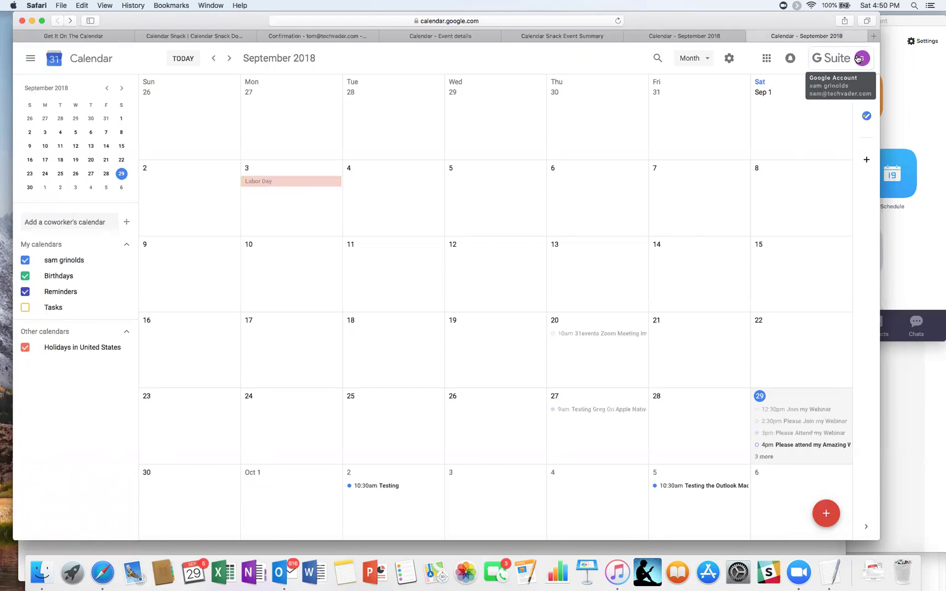
pyautogui.click(728, 39)
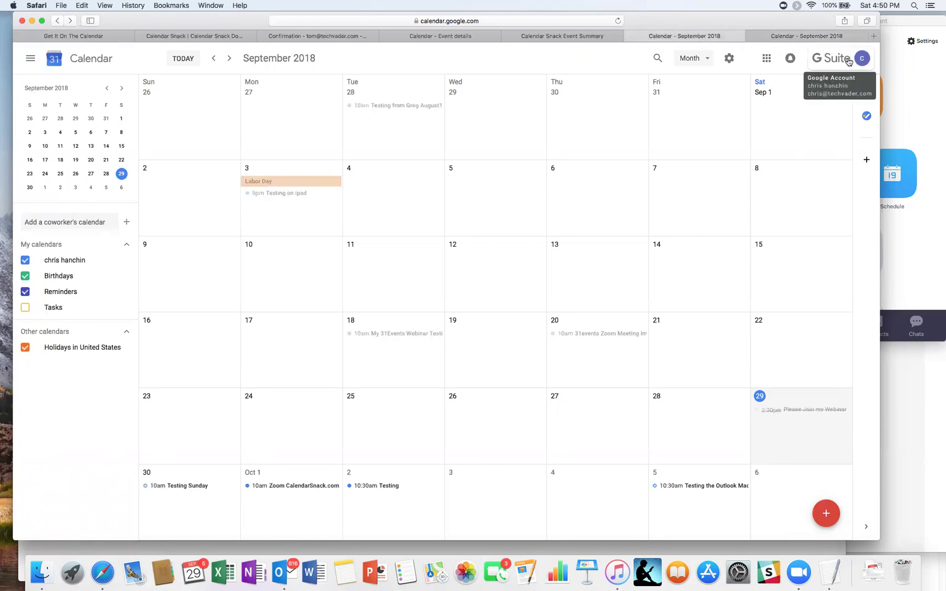
# - Open the event's Invitee Details and review the RSVP None, Yes, No and Maybe sections
pyautogui.click(563, 32)
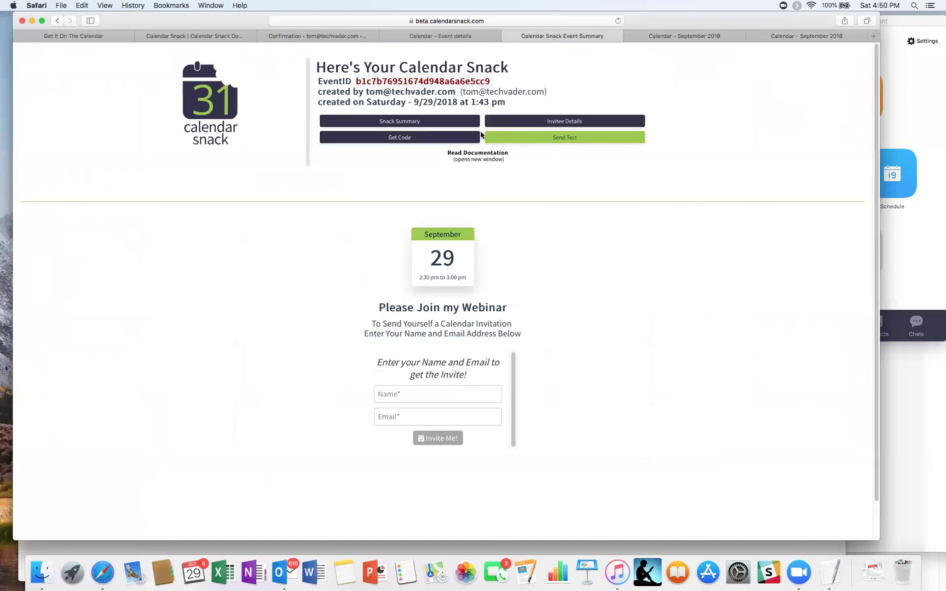
pyautogui.click(509, 128)
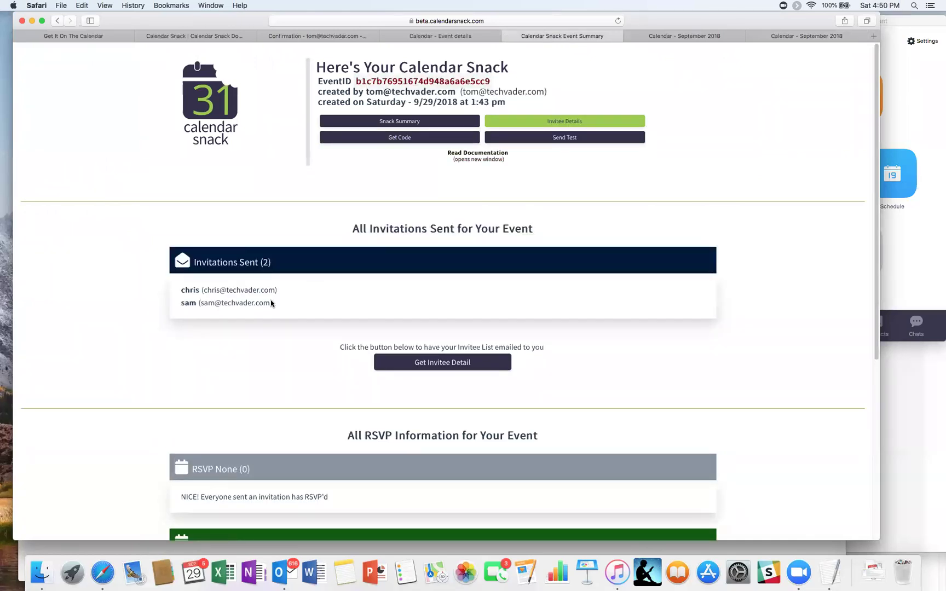
pyautogui.scroll(-3, 235, 304)
pyautogui.scroll(-2, 235, 304)
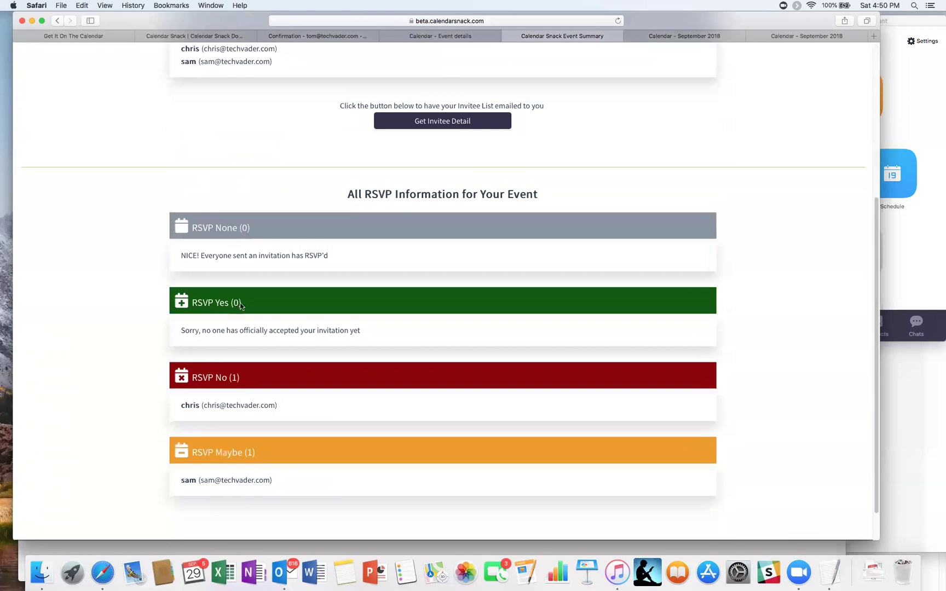
# - Open the September 29 "Please Join my Webinar" event in the first invitee's calendar, and return to the RSVP report
pyautogui.click(699, 34)
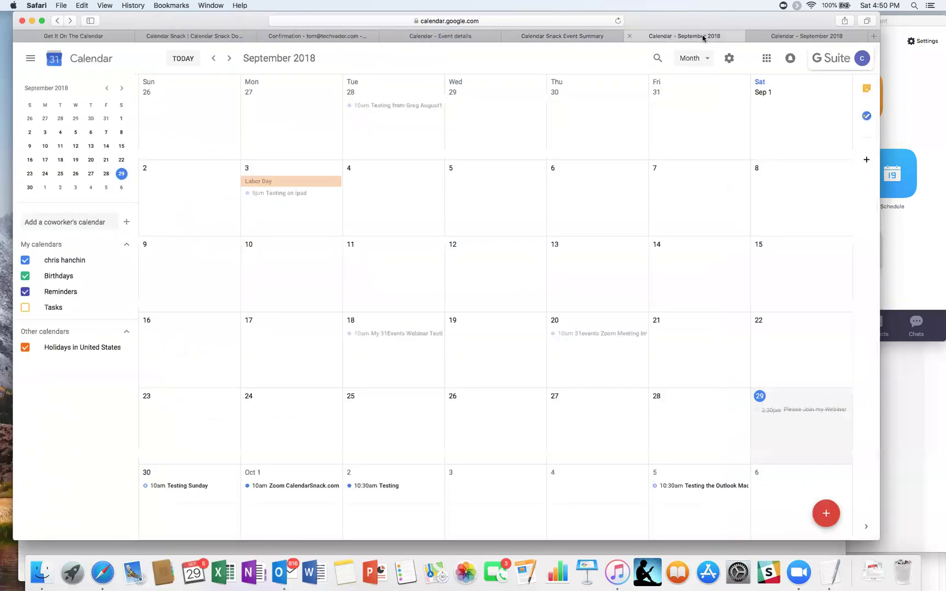
pyautogui.click(804, 415)
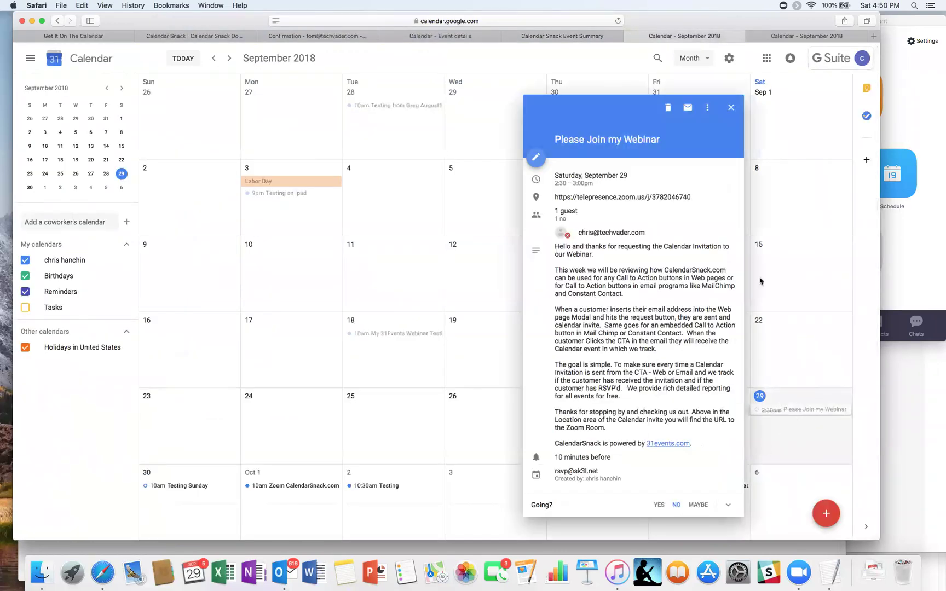
pyautogui.click(484, 39)
pyautogui.click(576, 39)
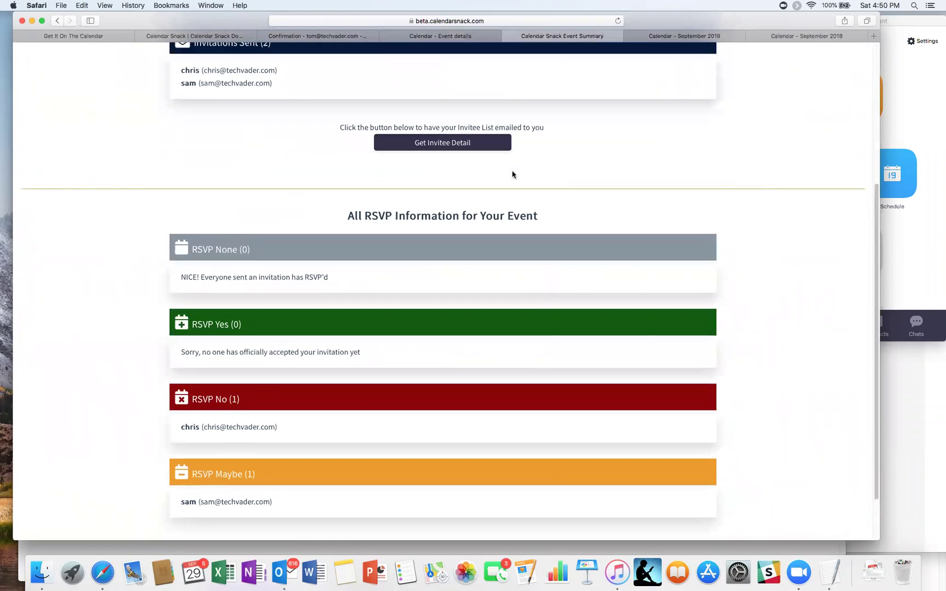
# - Revisit the Send Test form and the received webinar event in the first invitee's calendar
pyautogui.scroll(5, 512, 174)
pyautogui.click(545, 137)
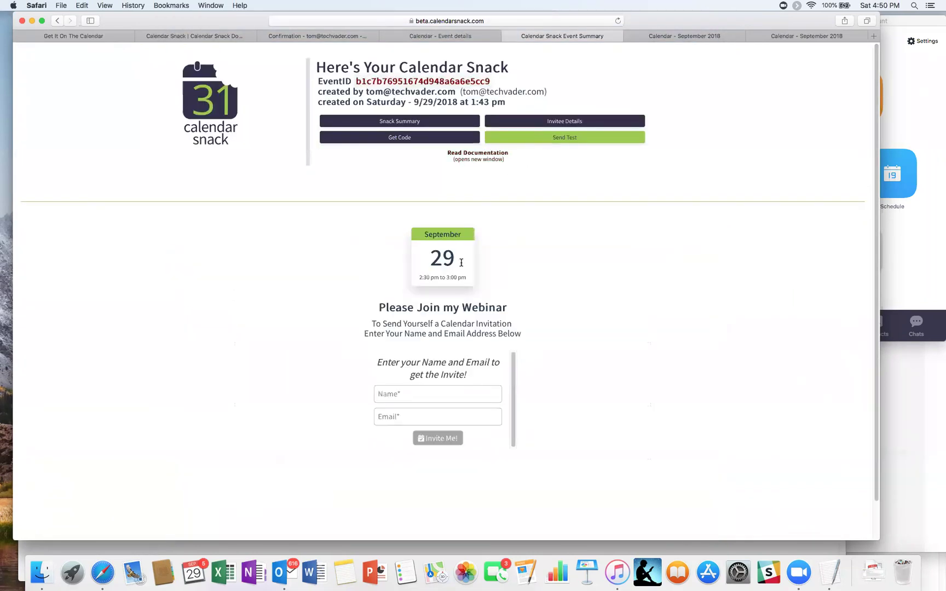
pyautogui.click(709, 36)
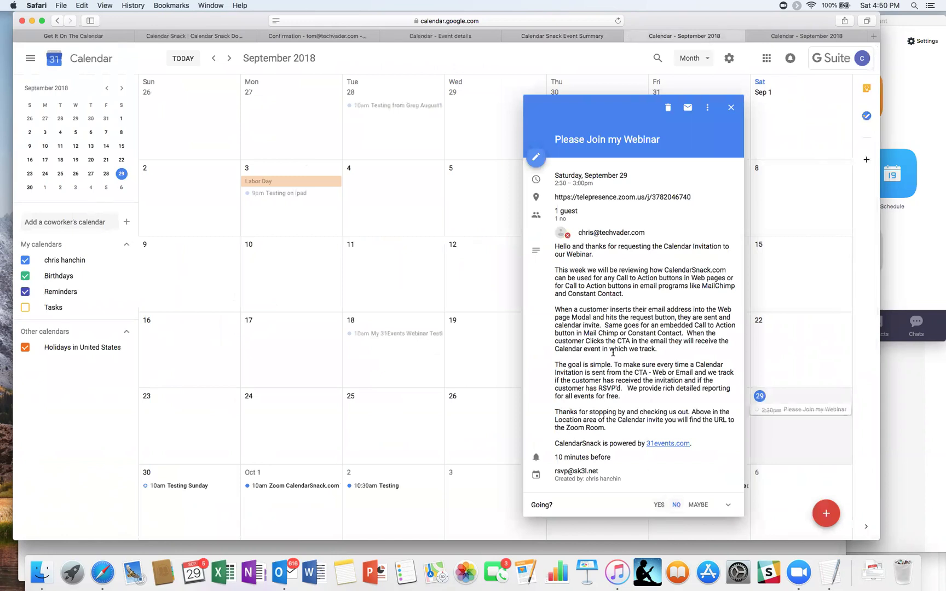
# - Open Invitee Details on the Event Summary and highlight the invitee listed under RSVP No
pyautogui.click(531, 36)
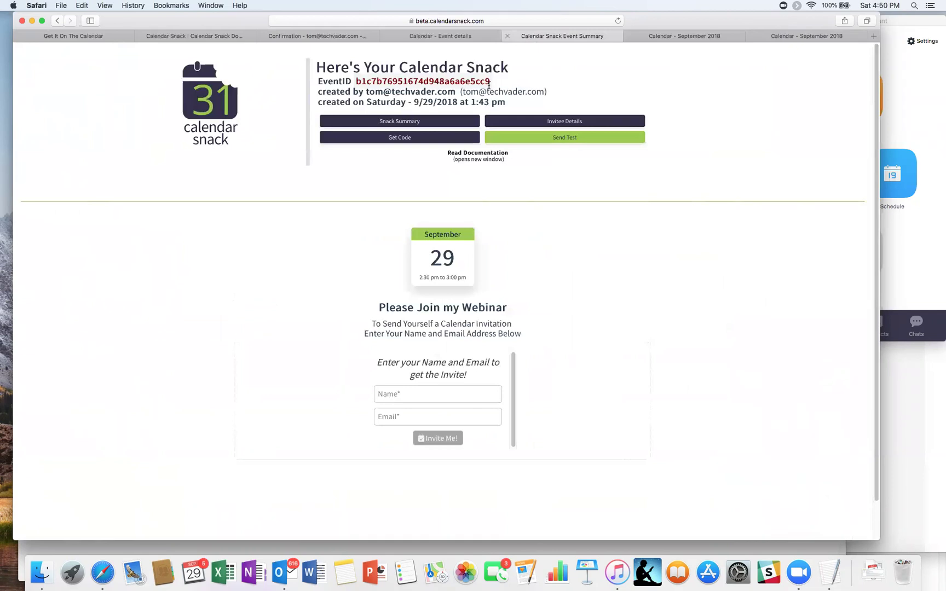
pyautogui.click(502, 123)
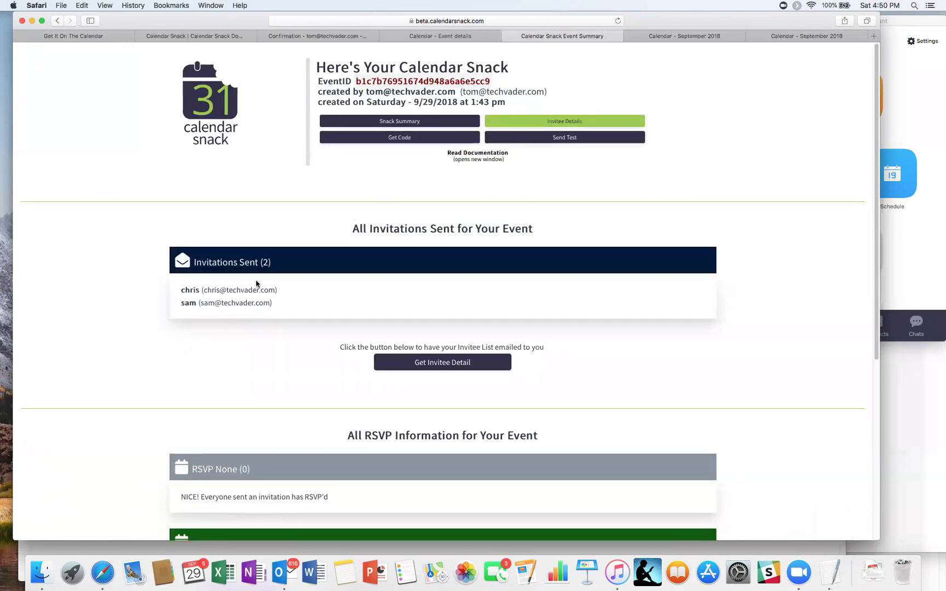
pyautogui.scroll(-3, 259, 276)
pyautogui.scroll(-2, 260, 276)
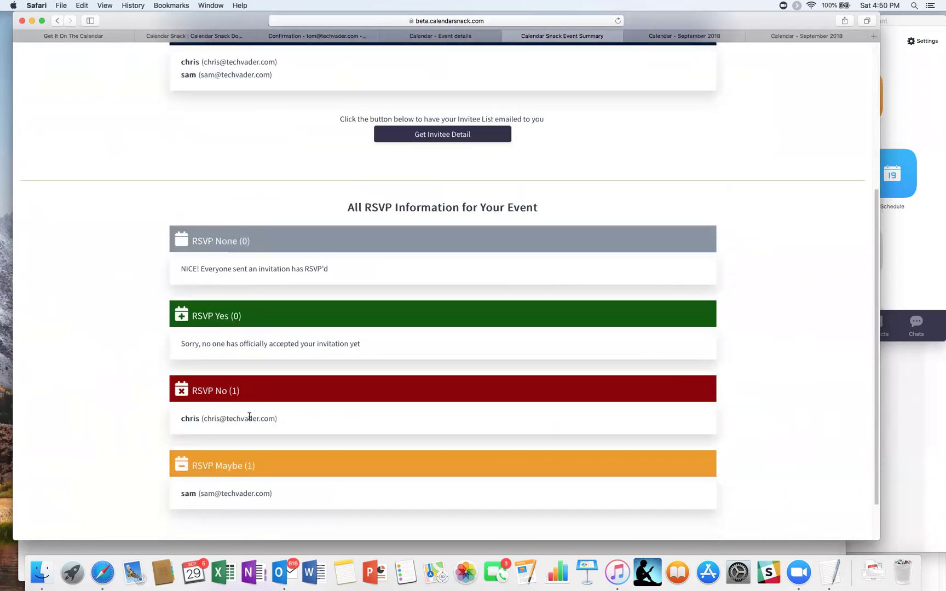
pyautogui.moveTo(289, 419); pyautogui.dragTo(180, 415)
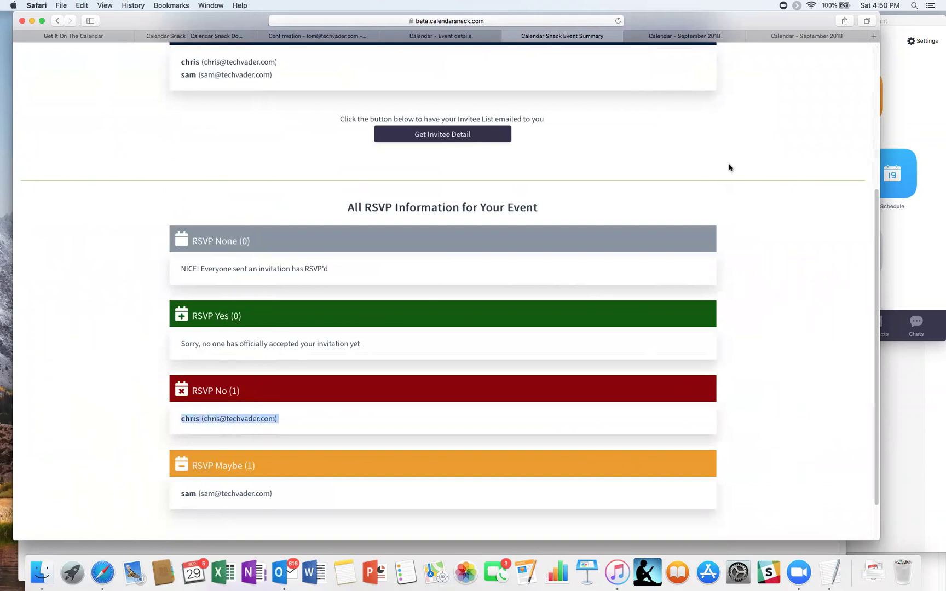
# - Open the 2:30pm "Please Join my Webinar" event on September 29 in the second invitee's calendar
pyautogui.scroll(5, 734, 164)
pyautogui.click(803, 38)
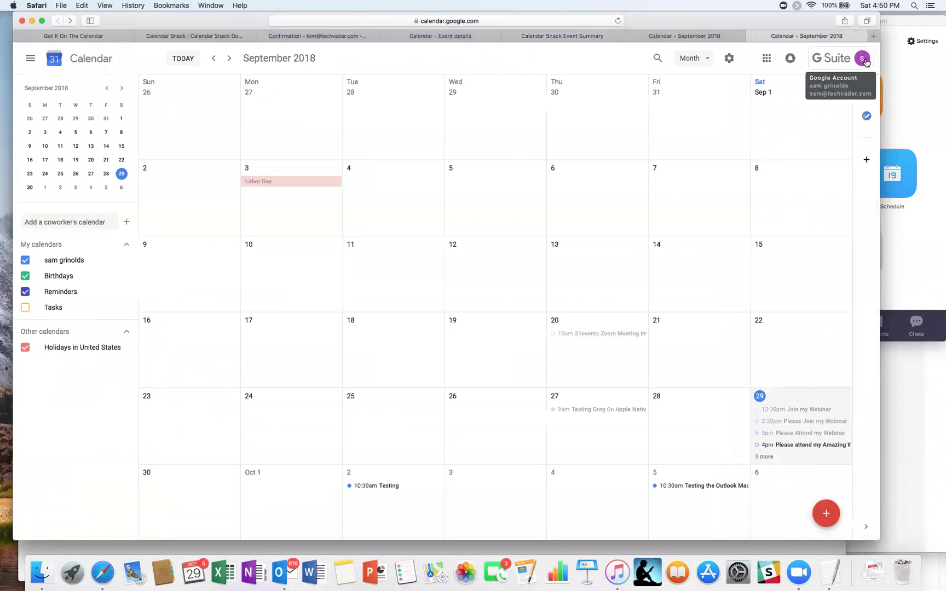
pyautogui.click(775, 422)
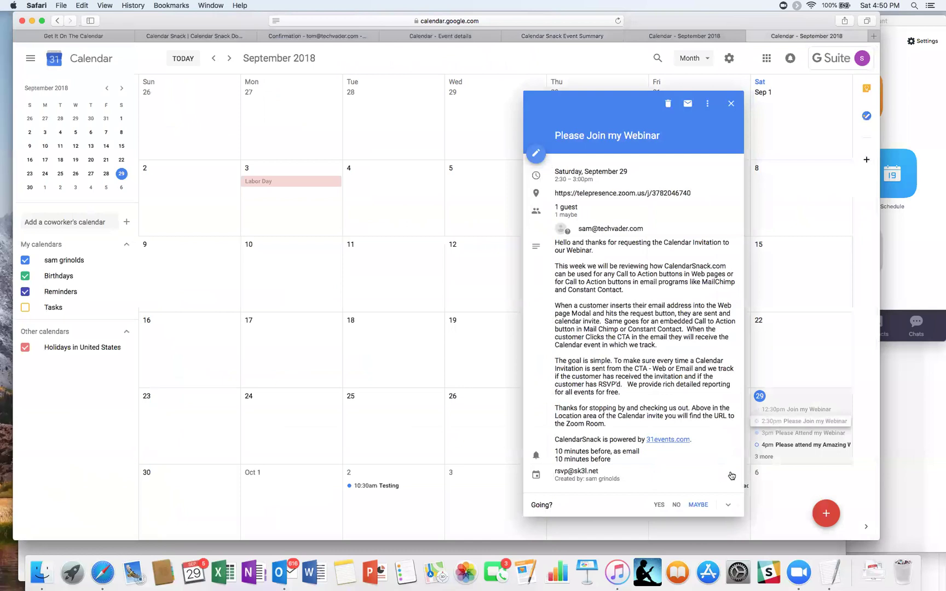
# - Return to the event's Invitee Details and highlight the invitee listed under RSVP Maybe
pyautogui.click(547, 37)
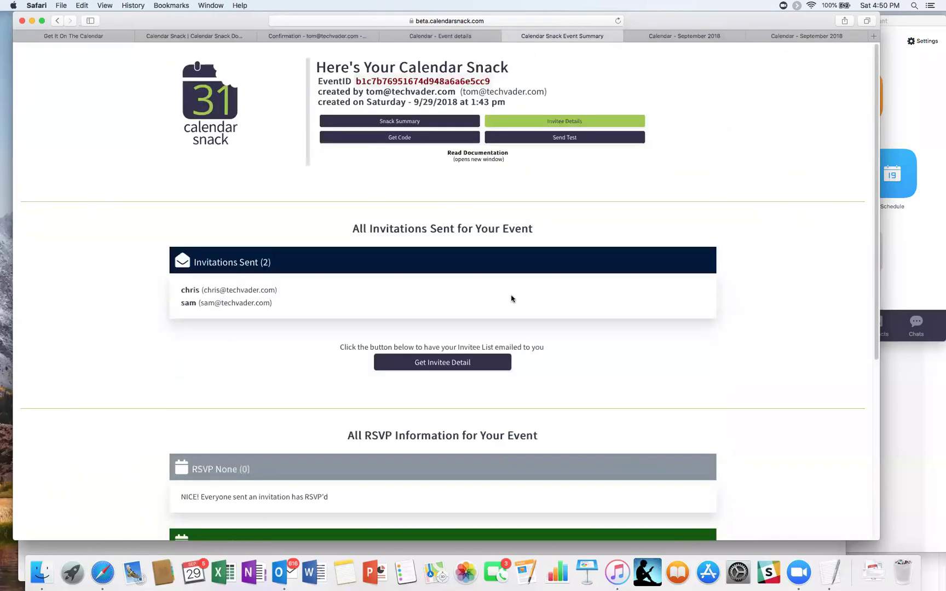
pyautogui.scroll(-5, 509, 293)
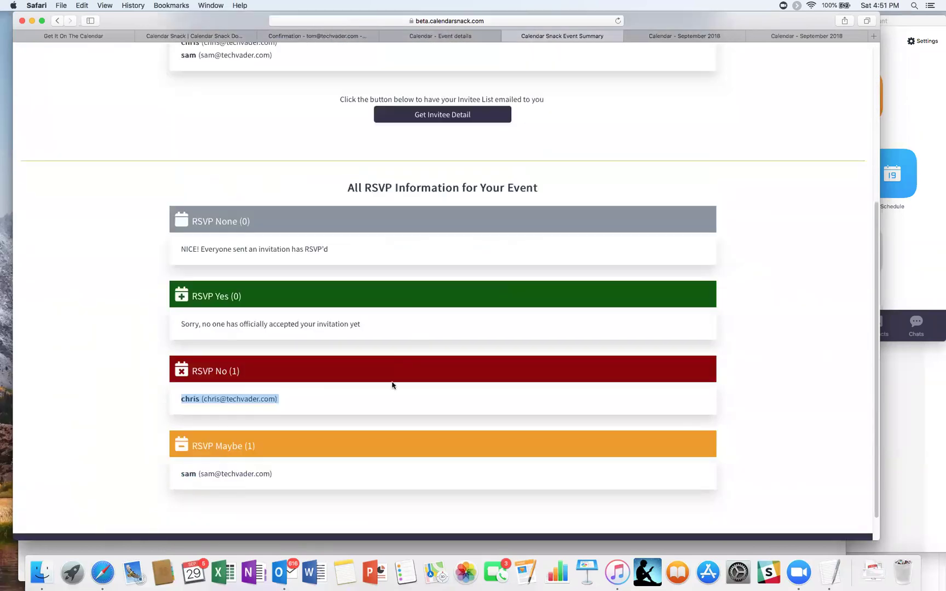
pyautogui.click(332, 474)
pyautogui.moveTo(274, 475); pyautogui.dragTo(182, 473)
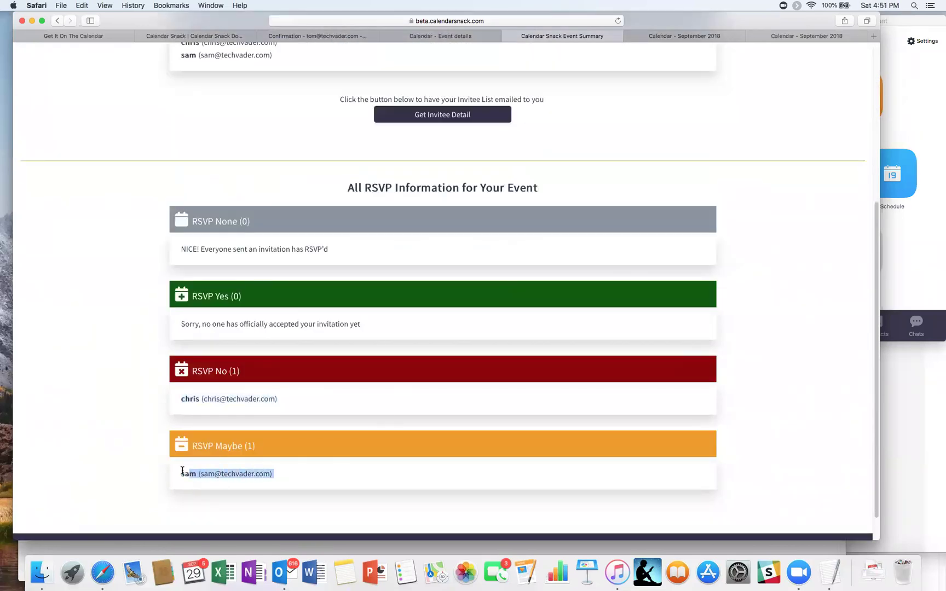
# - Respond Yes to the "Please Join my Webinar" event on September 29 in both the first and second invitees' calendars
pyautogui.scroll(5, 709, 145)
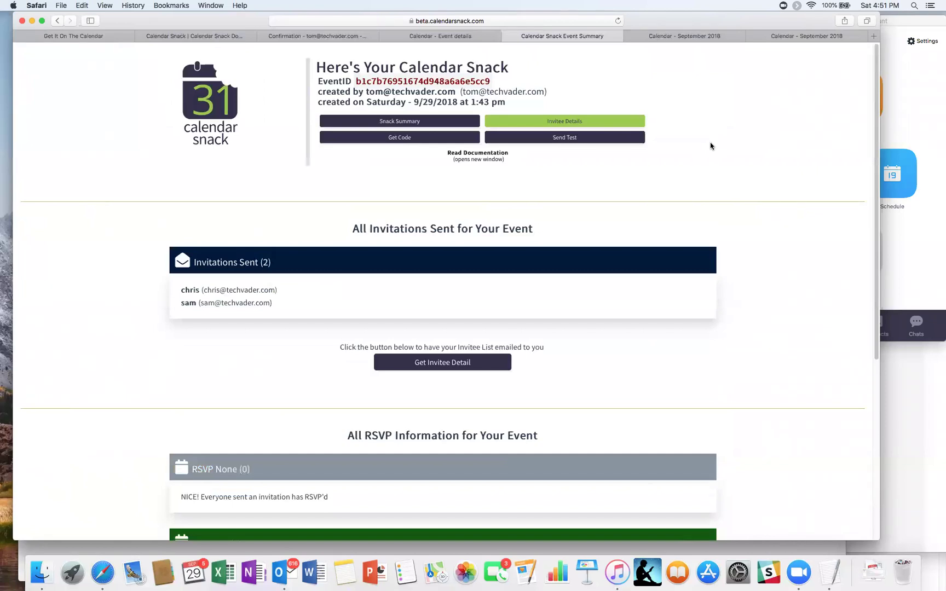
pyautogui.click(714, 36)
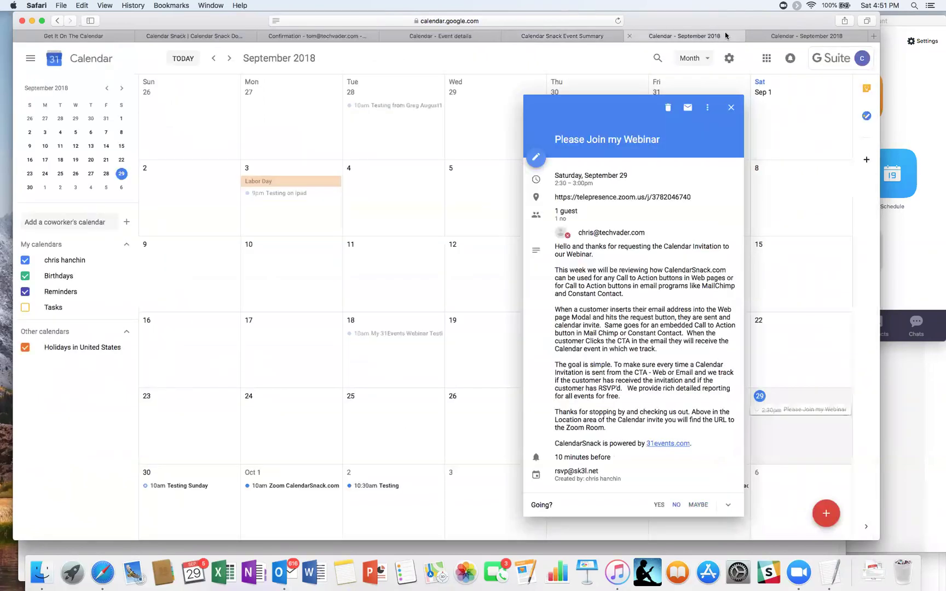
pyautogui.click(771, 37)
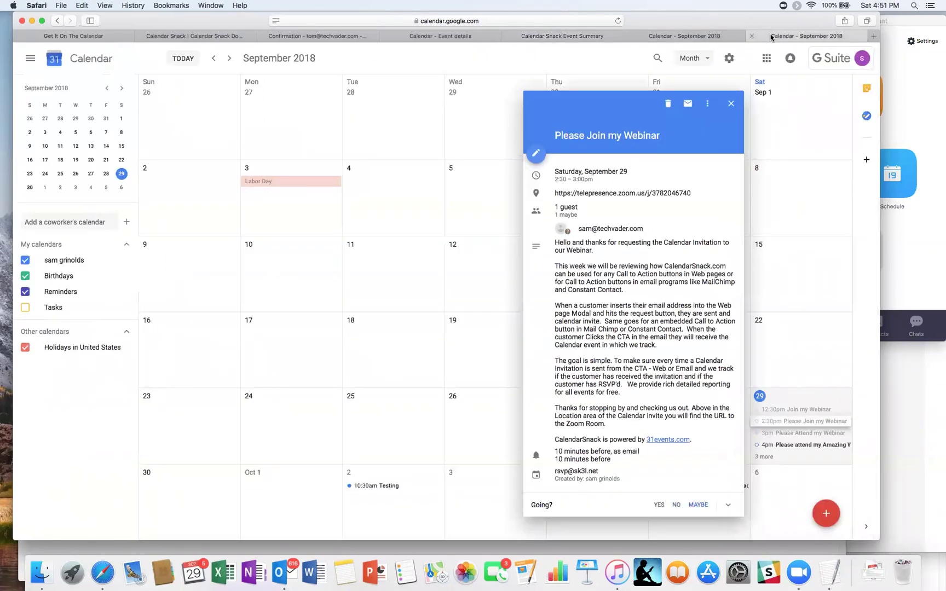
pyautogui.click(703, 36)
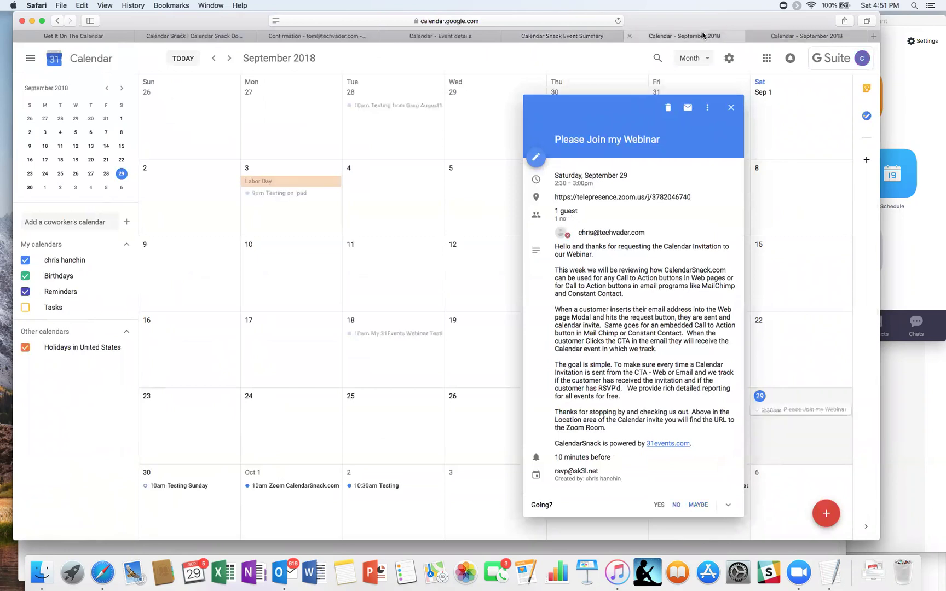
pyautogui.click(657, 506)
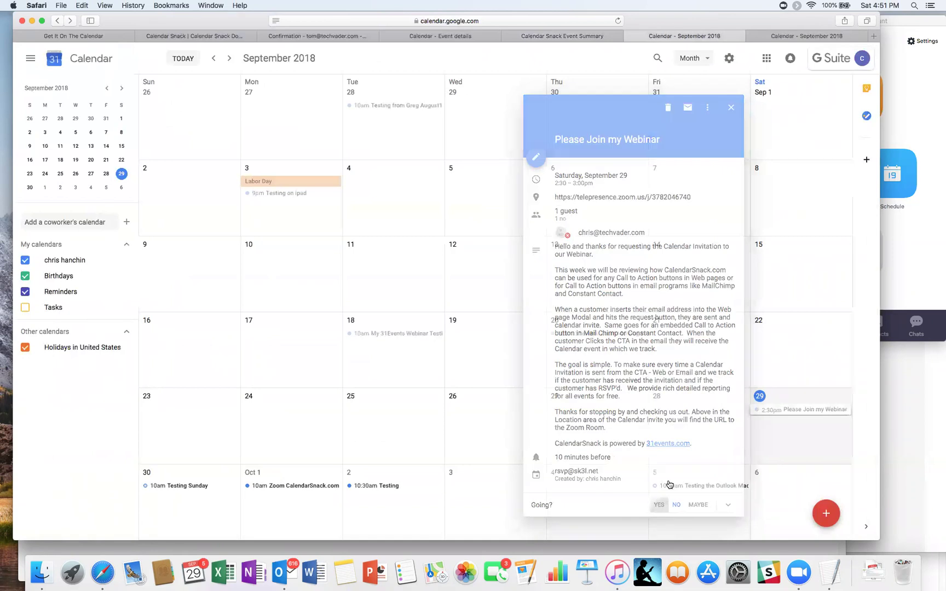
pyautogui.click(829, 36)
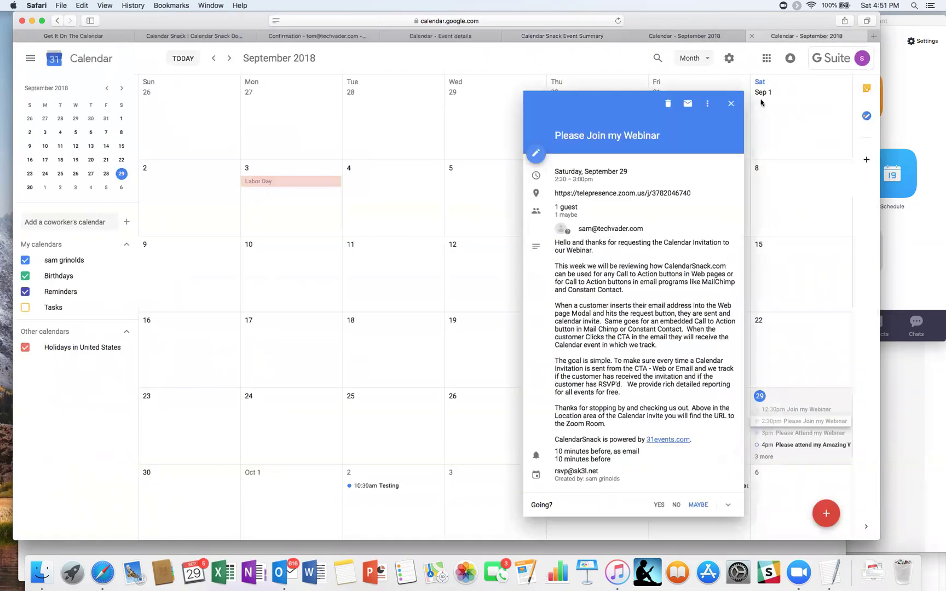
pyautogui.click(660, 505)
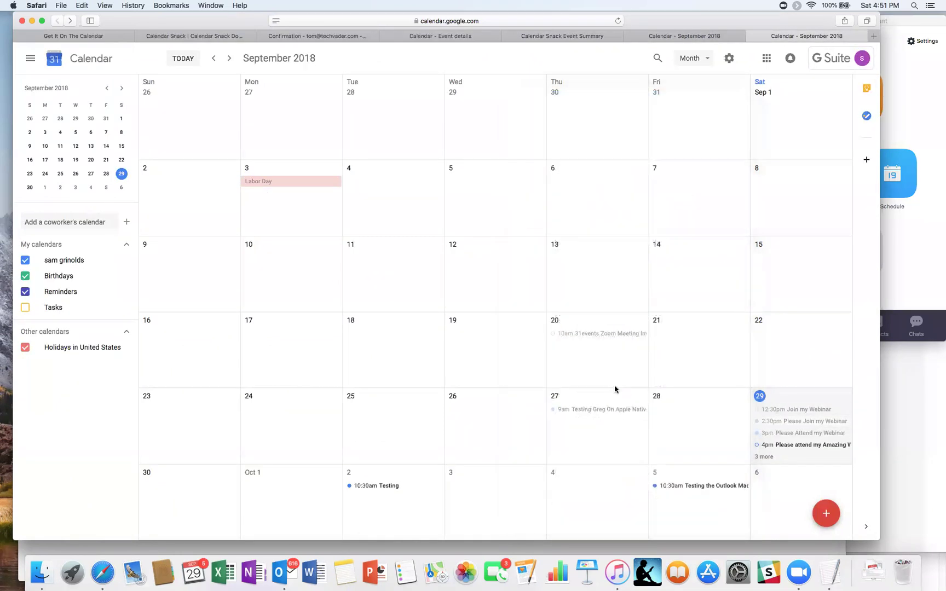
# - Reload the event's Invitee Details page and review the invitations sent and the RSVP Yes, No and Maybe lists
pyautogui.click(542, 37)
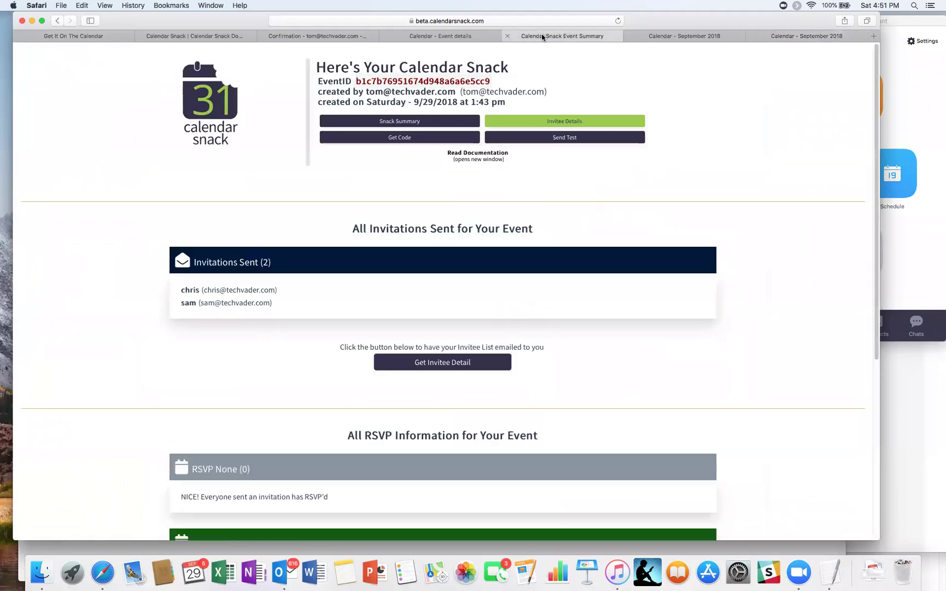
pyautogui.click(538, 20)
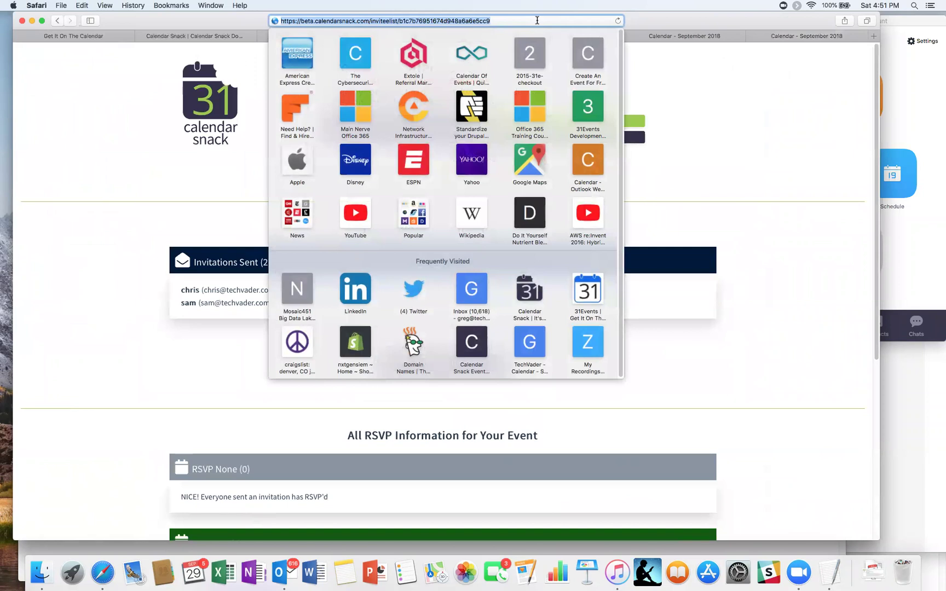
pyautogui.press('Return')
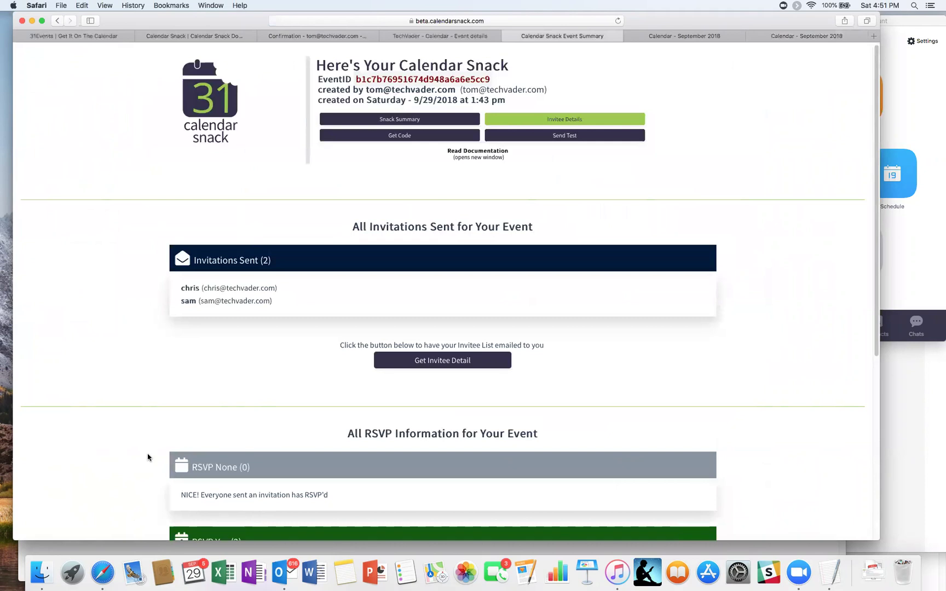
pyautogui.scroll(-10, 148, 457)
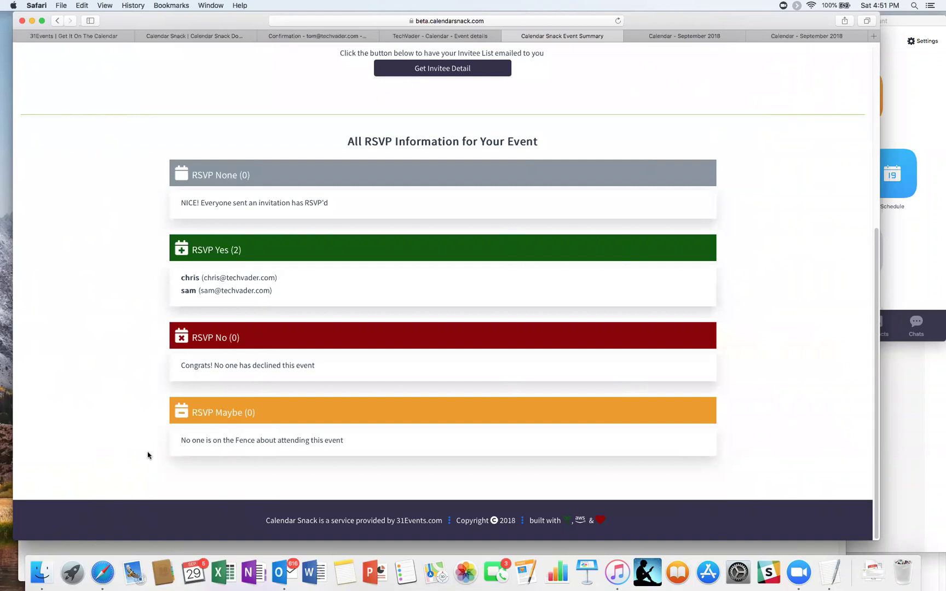
pyautogui.scroll(5, 164, 454)
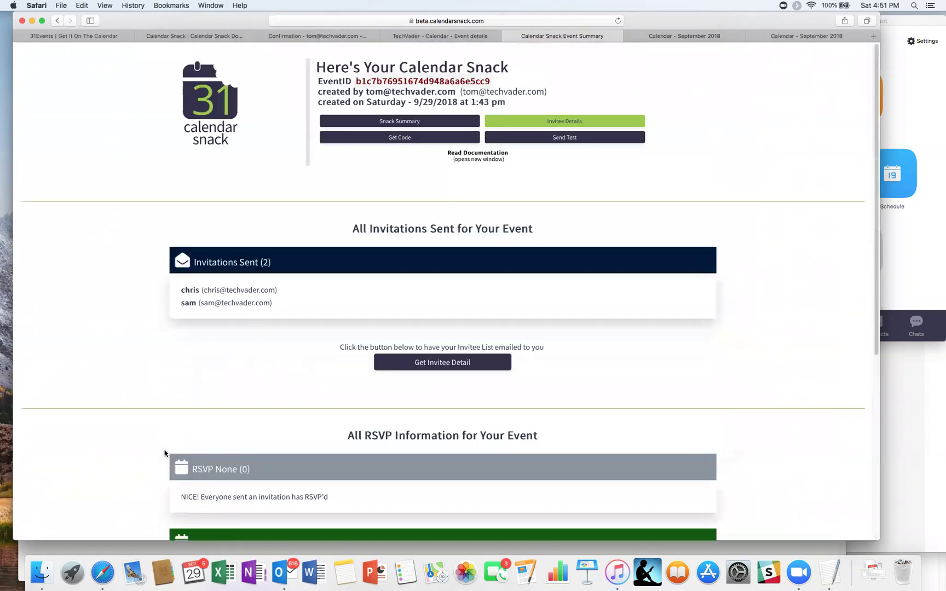
pyautogui.scroll(-5, 165, 454)
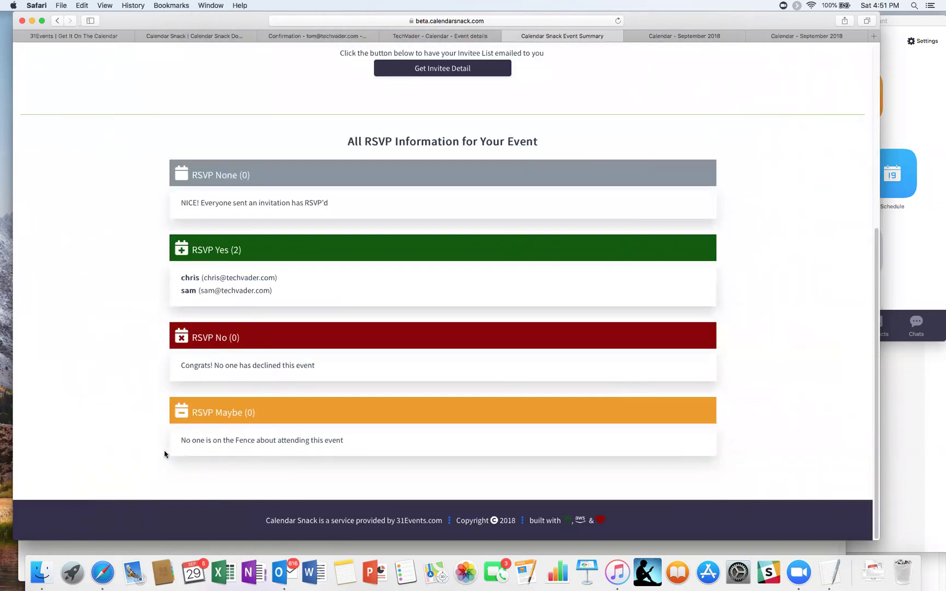
pyautogui.scroll(5, 164, 454)
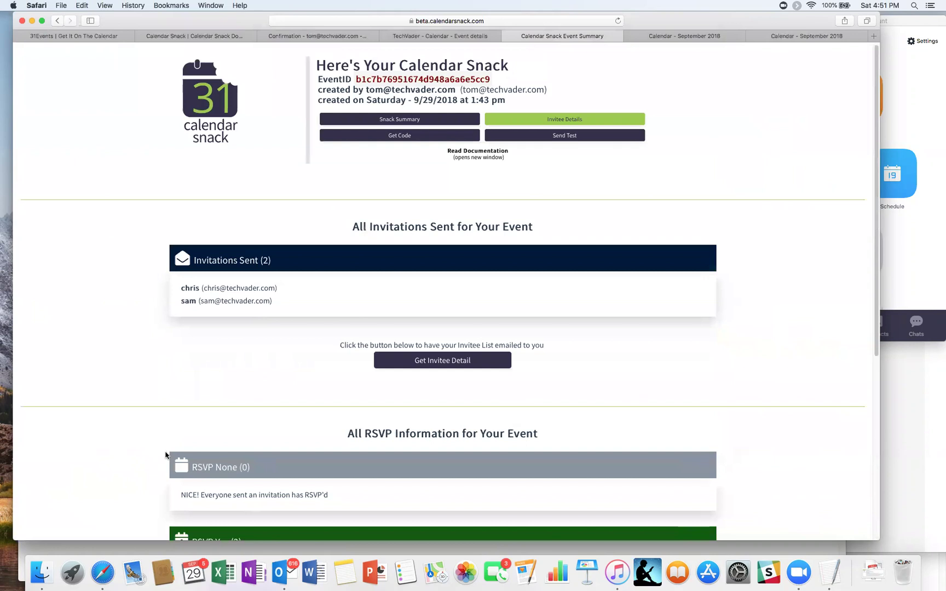
pyautogui.scroll(-3, 167, 455)
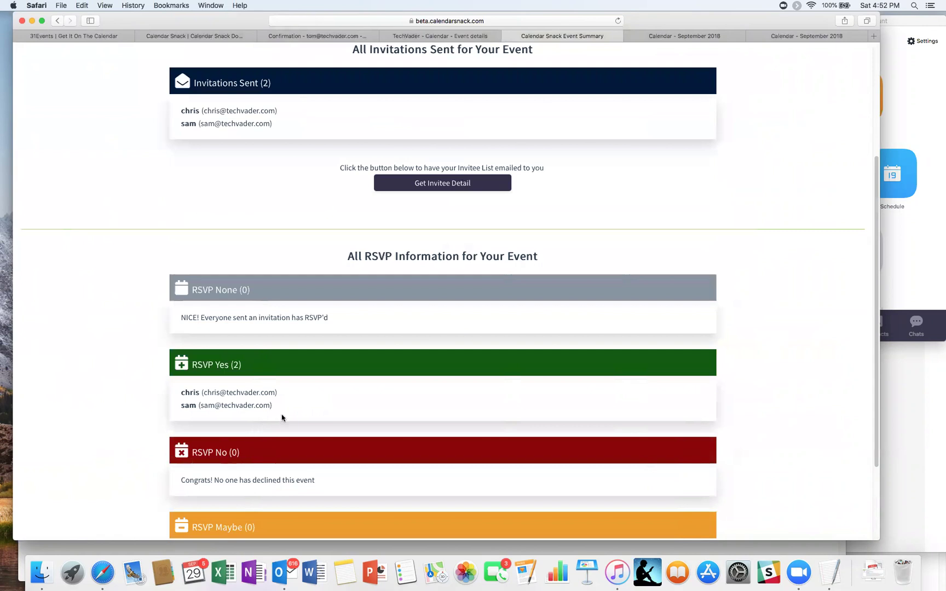
pyautogui.scroll(4, 283, 416)
# - Change the first invitee's response to the 2:30pm "Please Join my Webinar" event to Maybe, and return to the second invitee's calendar
pyautogui.click(684, 40)
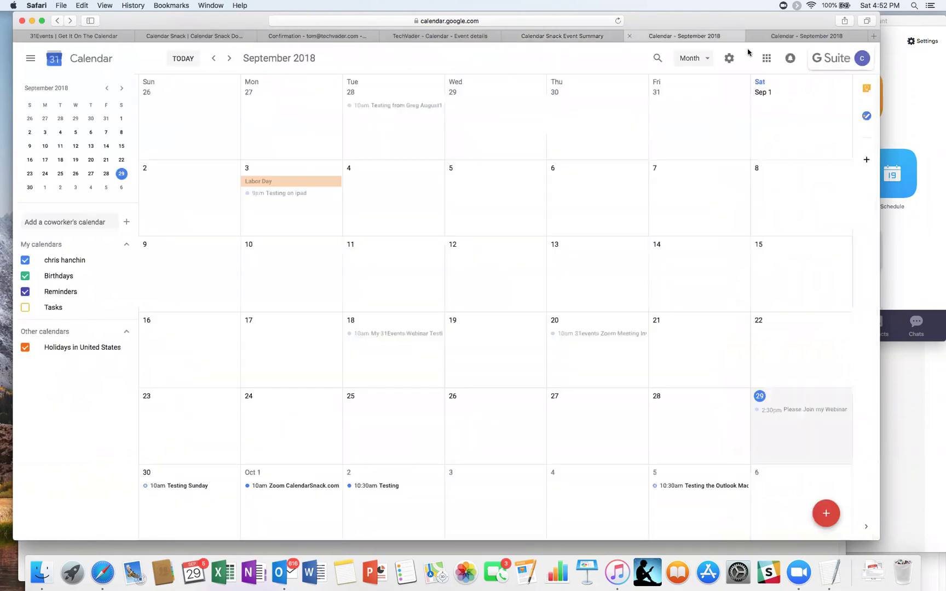
pyautogui.click(807, 411)
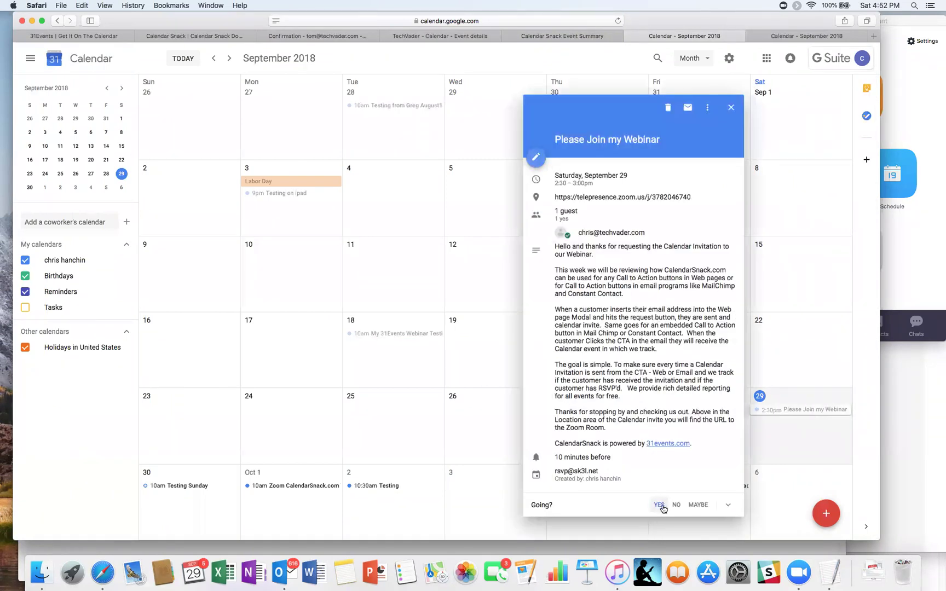
pyautogui.click(698, 505)
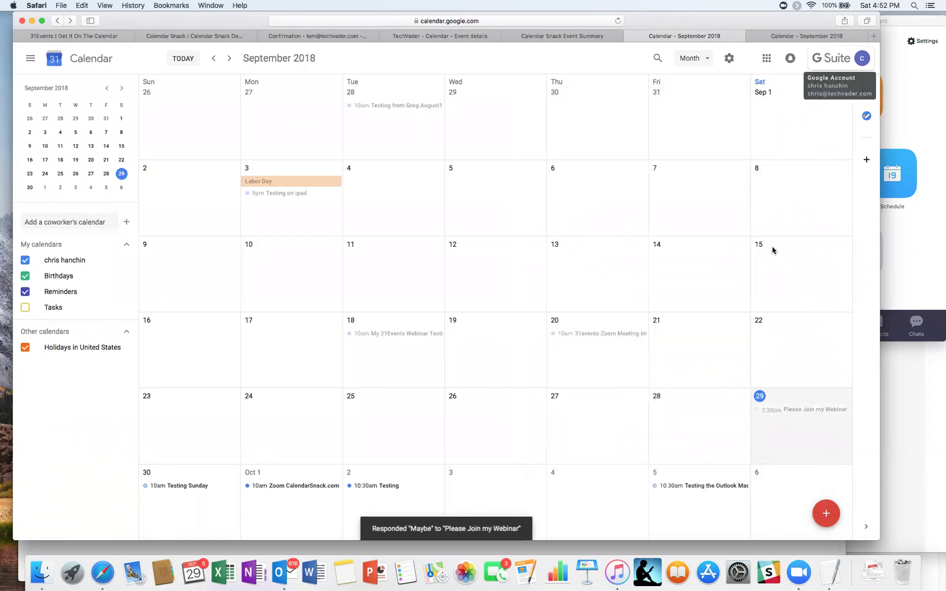
pyautogui.click(775, 36)
pyautogui.click(862, 60)
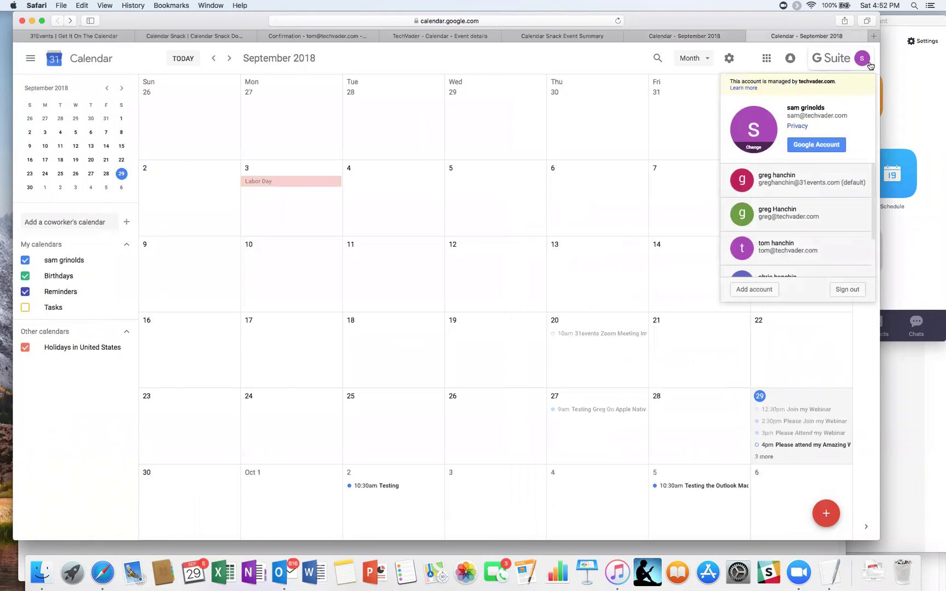
pyautogui.click(689, 114)
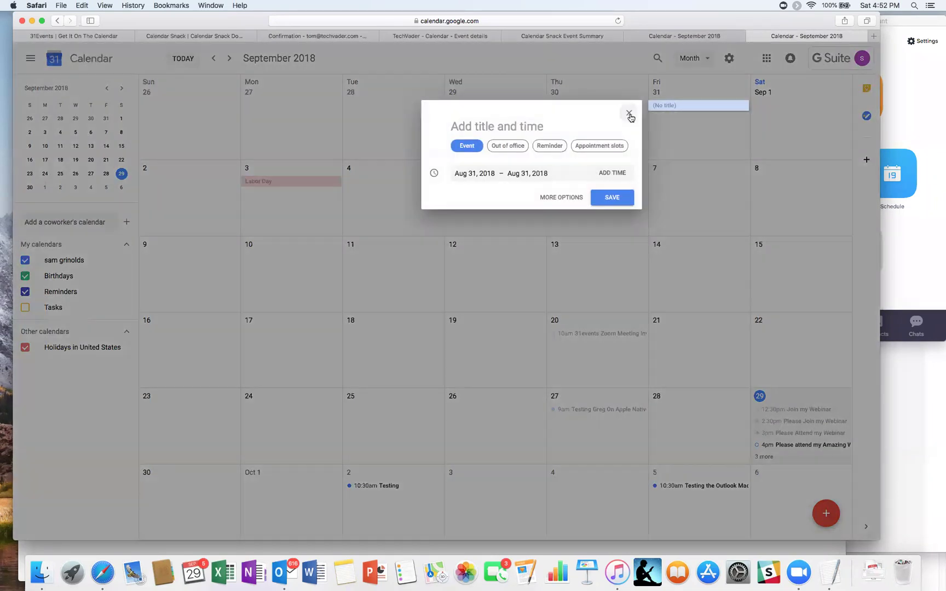
pyautogui.click(629, 115)
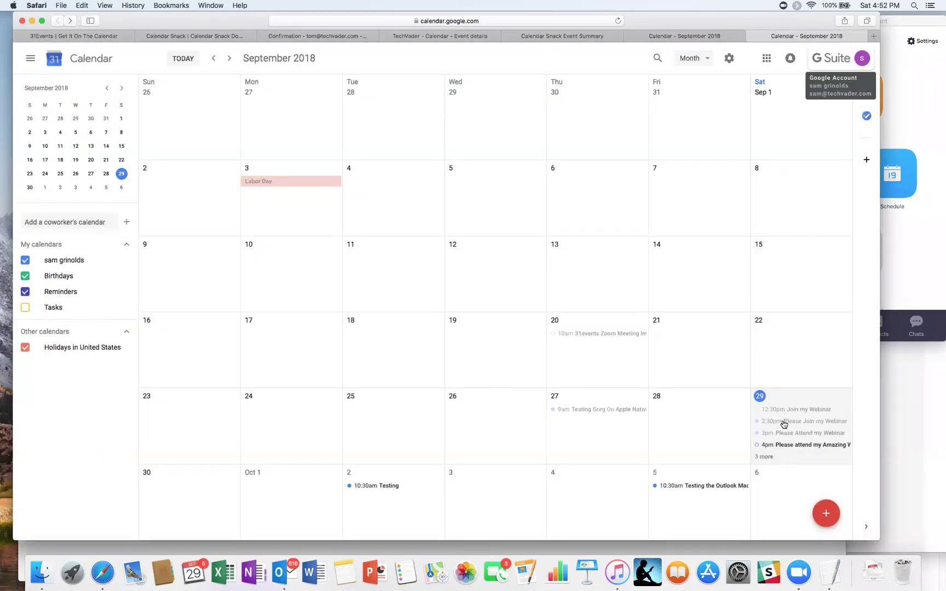
# - Change the second invitee's response to the 2:30pm "Please Join my Webinar" event on September 29 to Maybe
pyautogui.click(784, 422)
pyautogui.click(697, 505)
# - Reload the event's Invitee Details page, highlight both invitees listed under RSVP Maybe, and review the invitation and RSVP sections
pyautogui.click(576, 38)
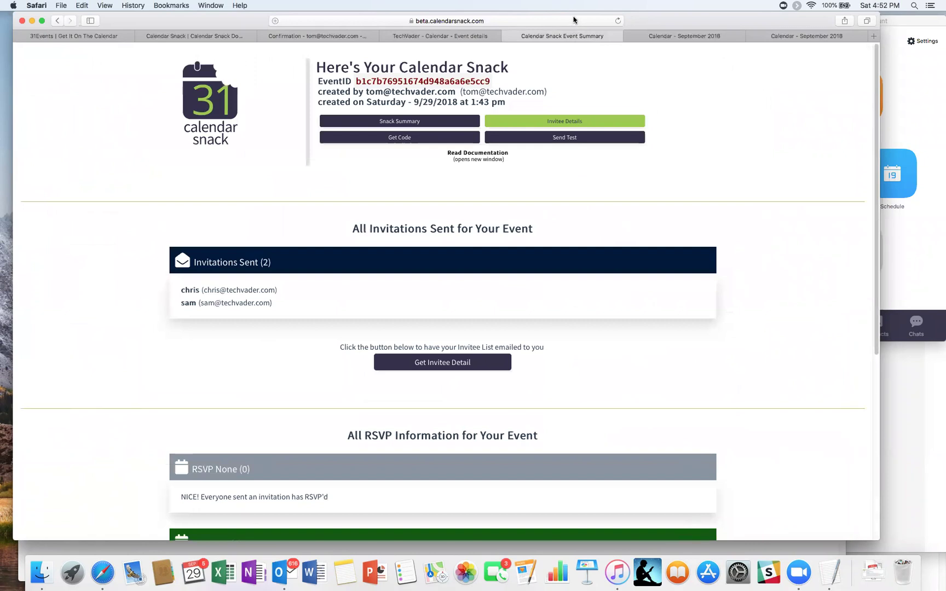
pyautogui.click(576, 21)
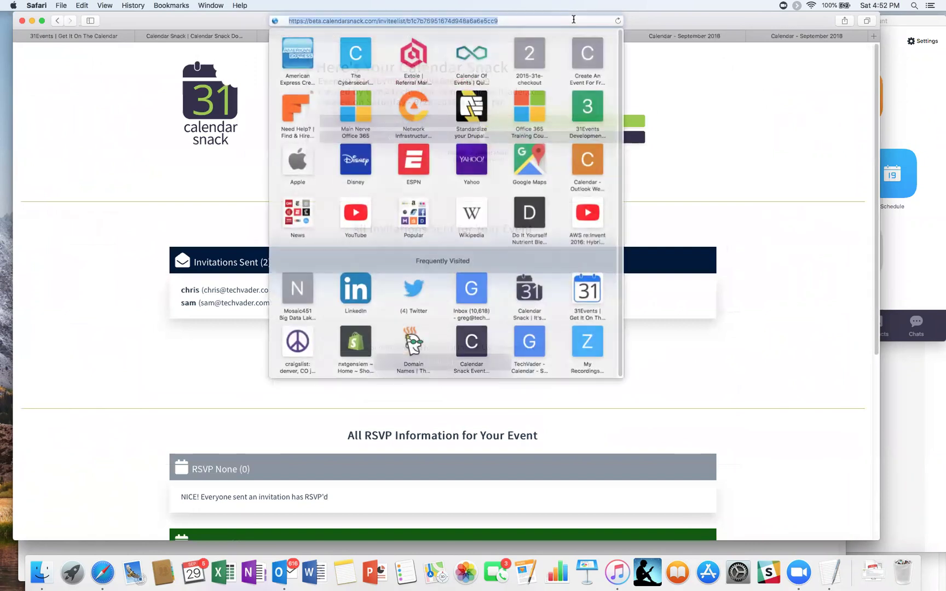
pyautogui.press('Return')
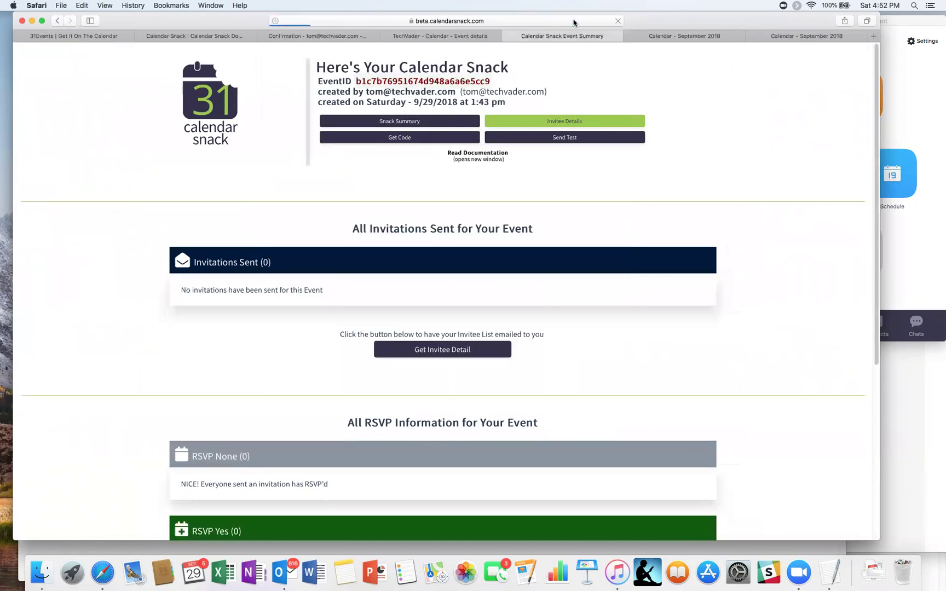
pyautogui.scroll(-5, 192, 374)
pyautogui.scroll(-3, 192, 361)
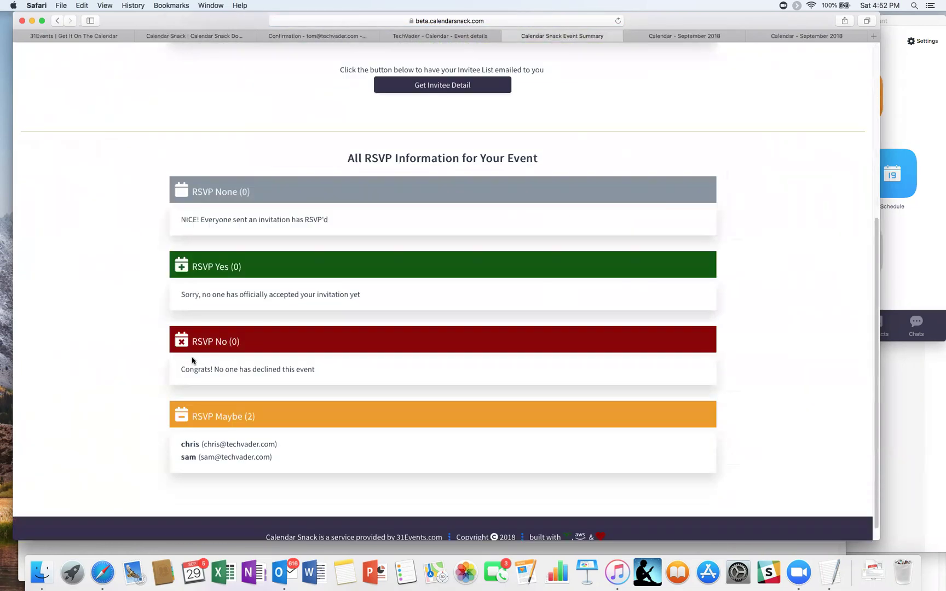
pyautogui.moveTo(268, 458); pyautogui.dragTo(154, 439)
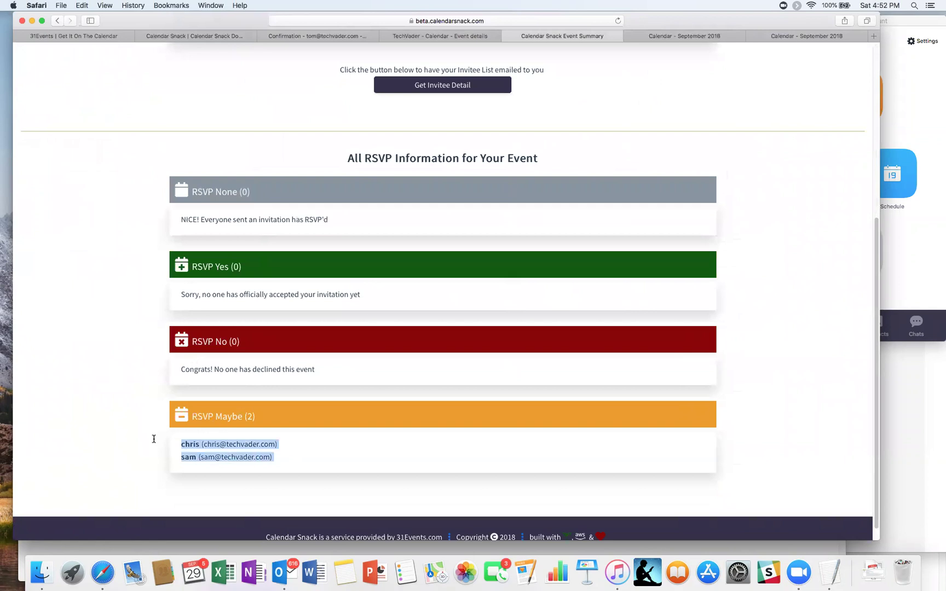
pyautogui.scroll(6, 334, 463)
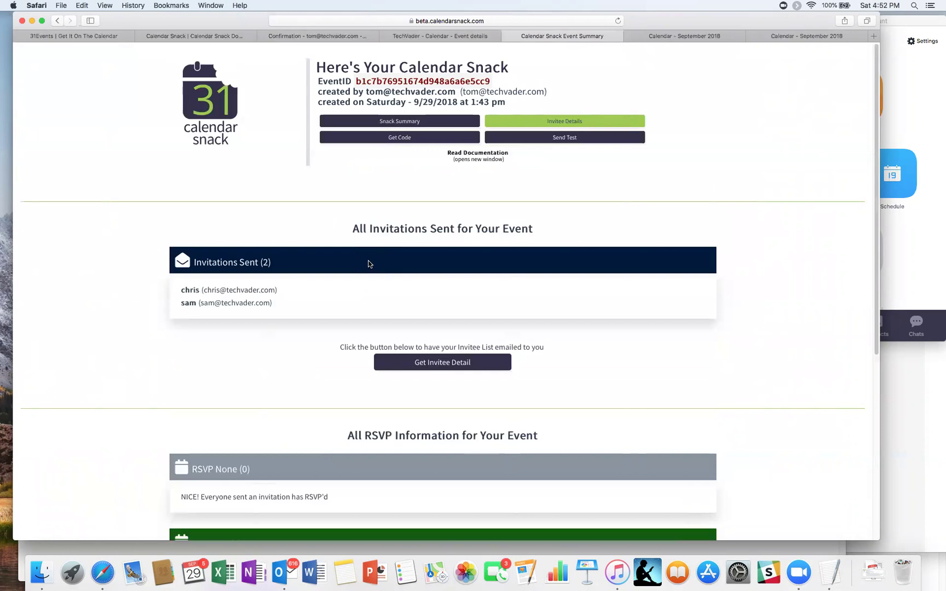
pyautogui.scroll(-6, 369, 264)
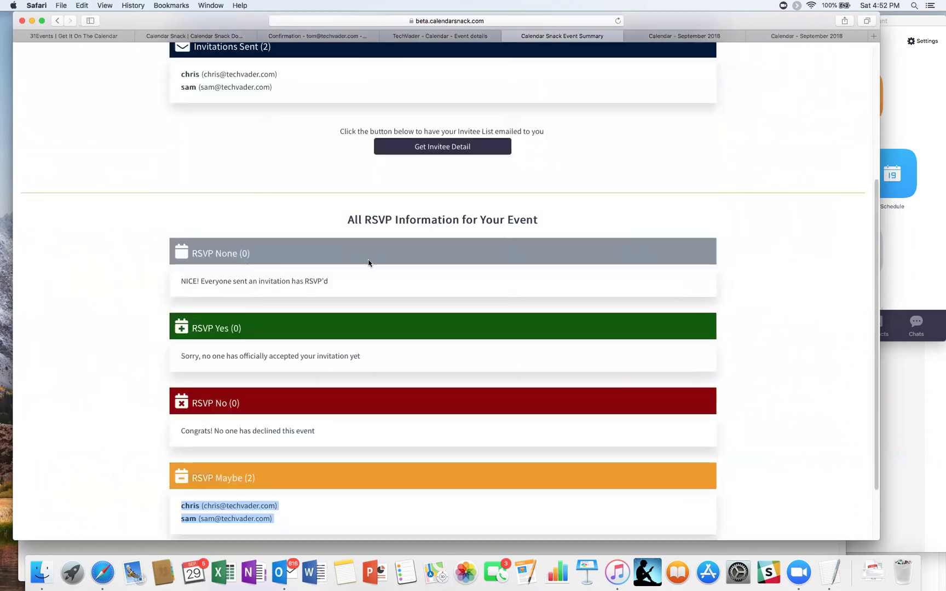
pyautogui.scroll(6, 370, 263)
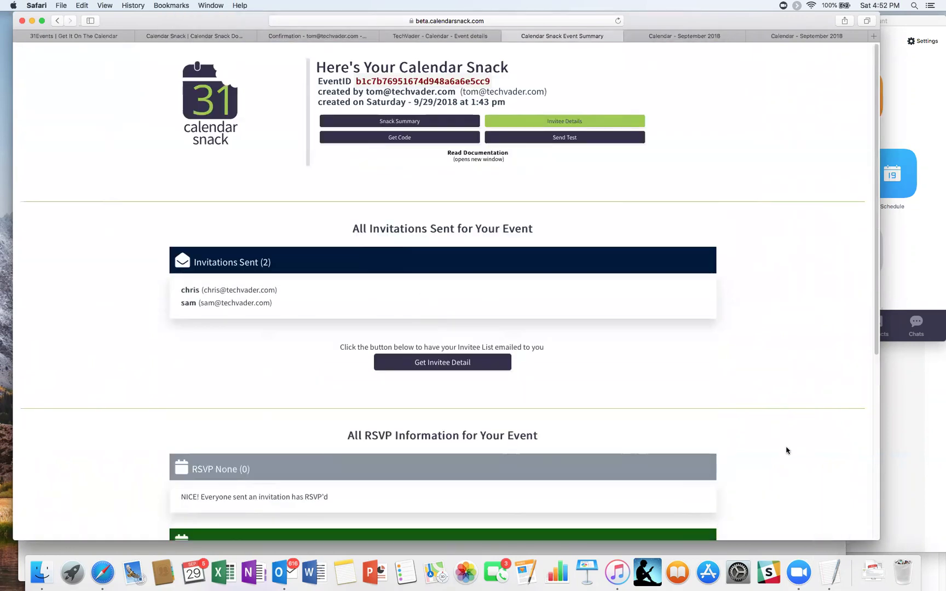
pyautogui.scroll(-3, 788, 450)
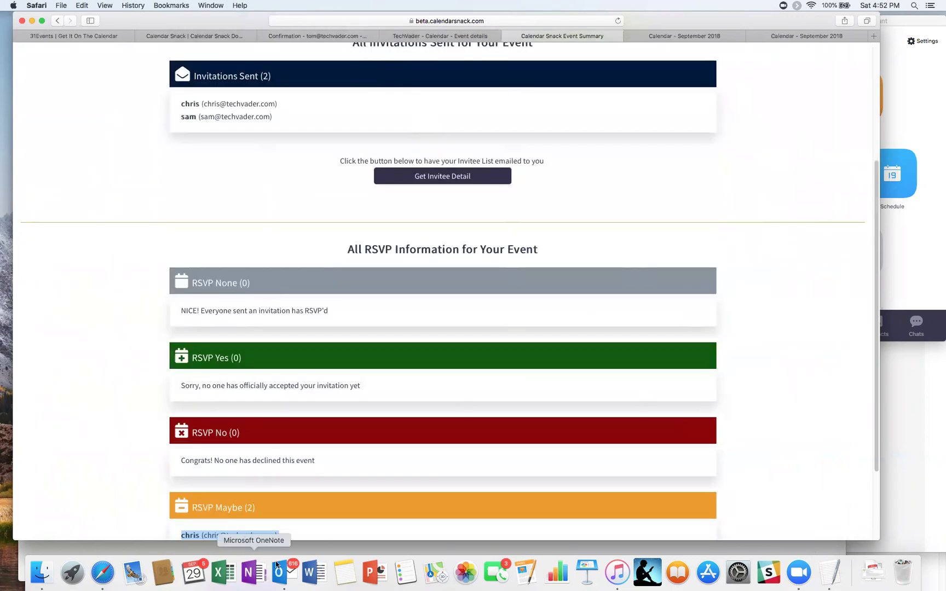